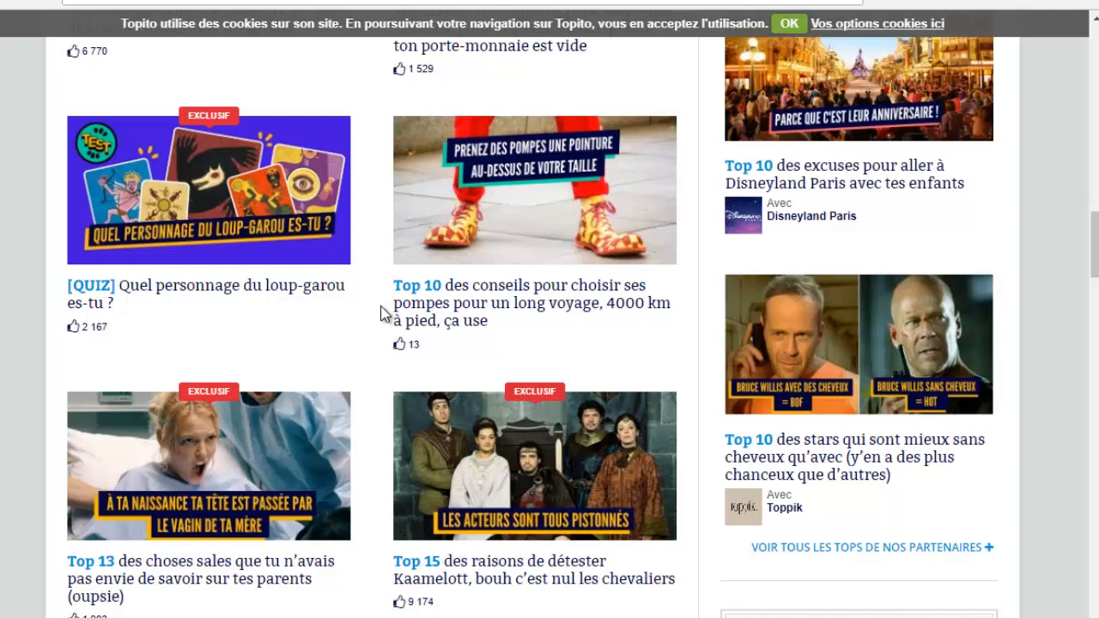
scroll(286, 328, "down", 2)
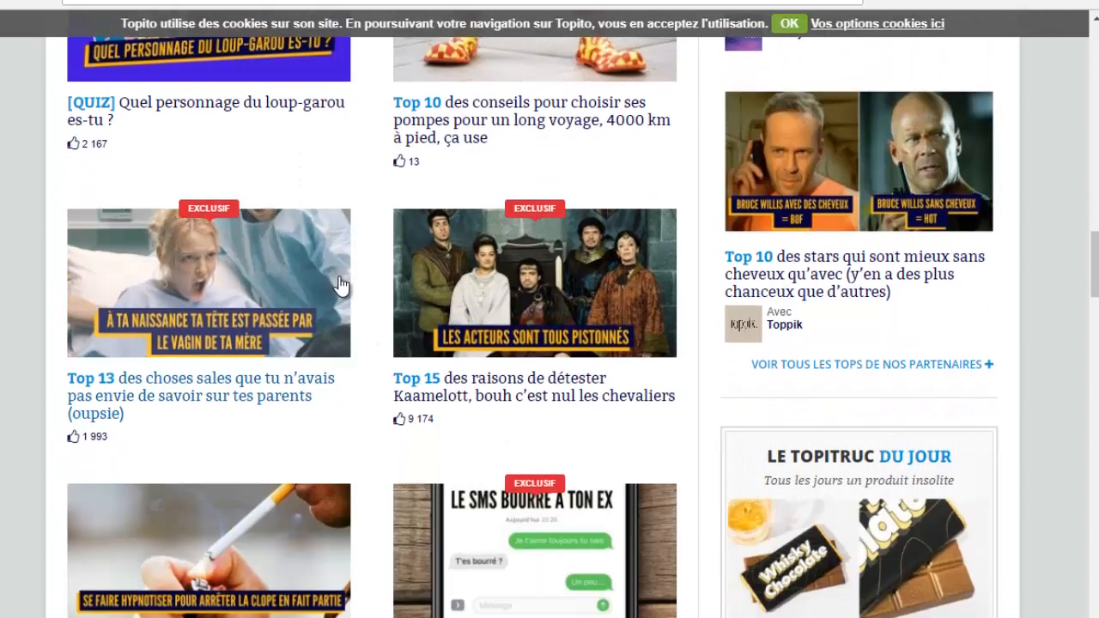
scroll(339, 277, "up", 2)
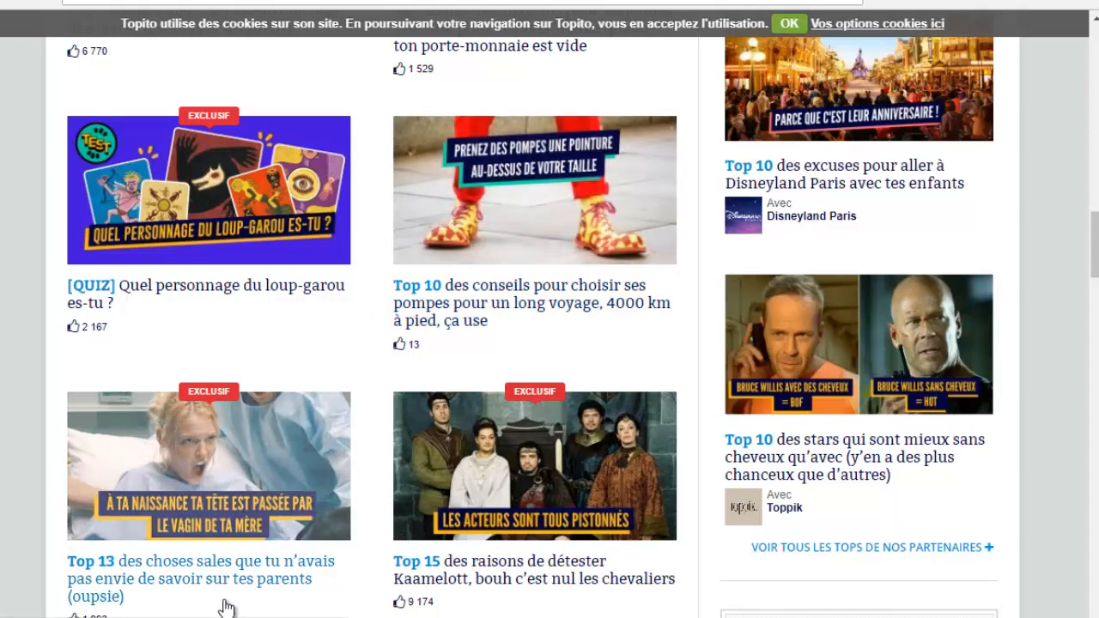
scroll(232, 526, "down", 1)
scroll(232, 528, "down", 4)
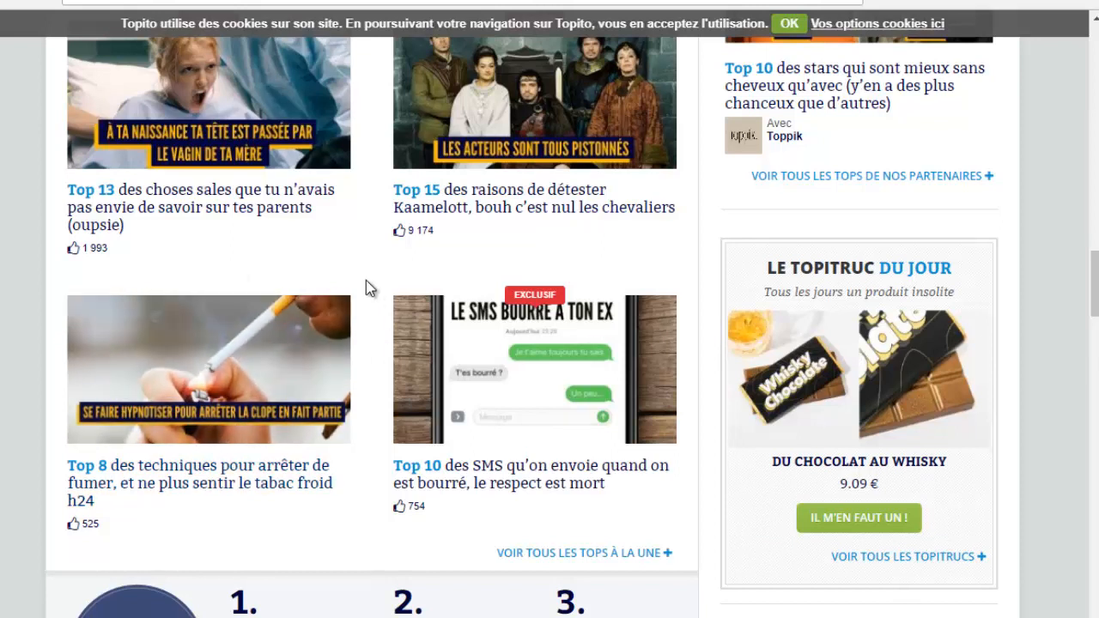
scroll(350, 297, "up", 1)
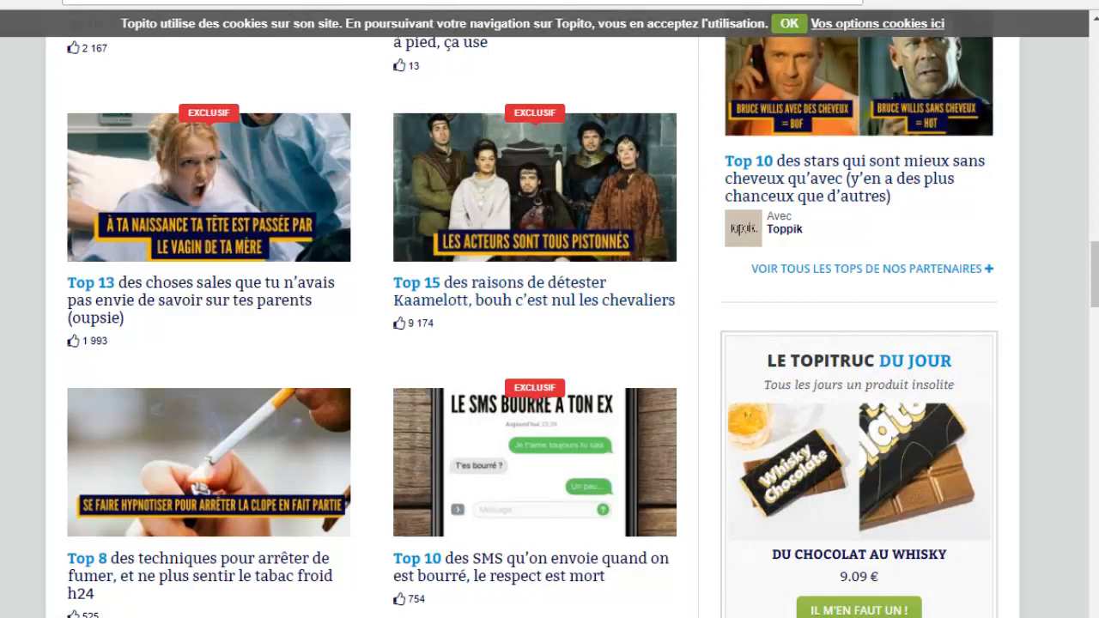
left_click(751, 2)
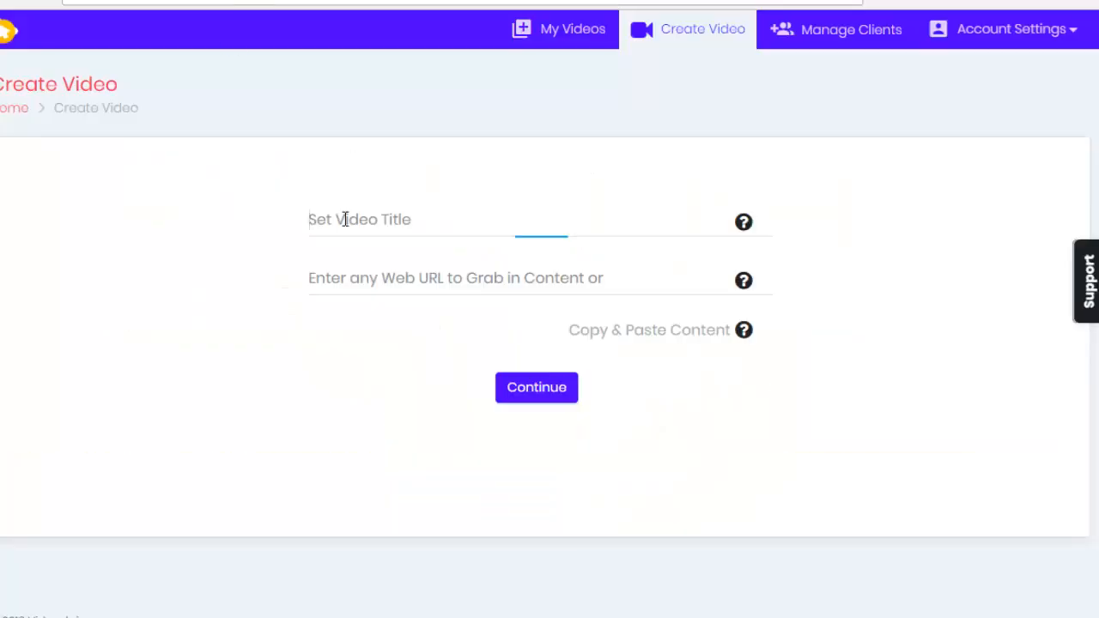
type("demomuscu")
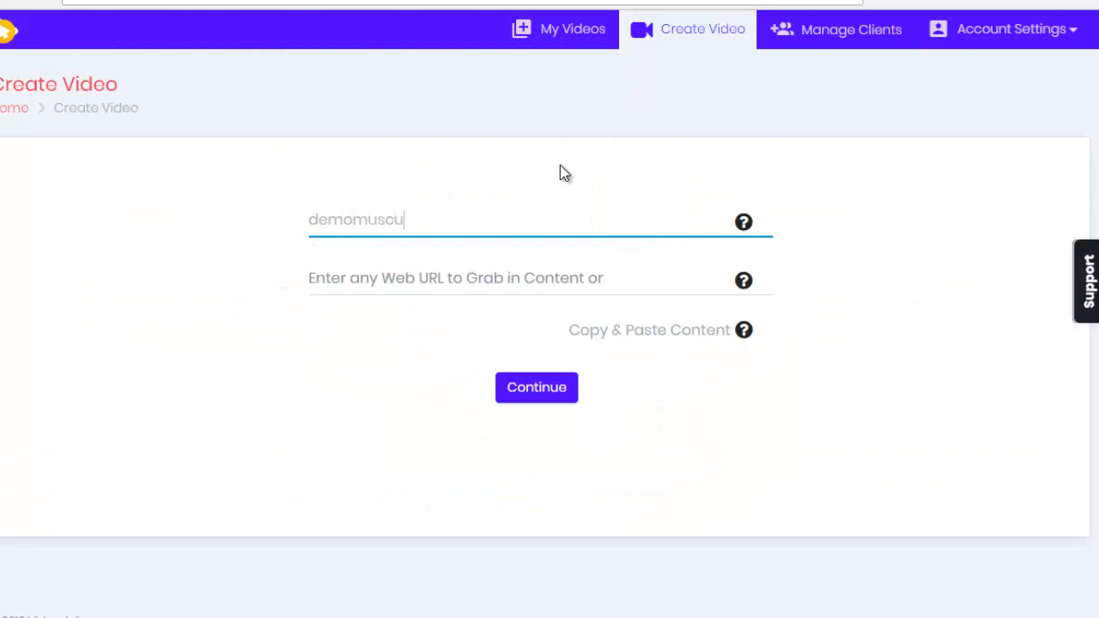
left_click(427, 286)
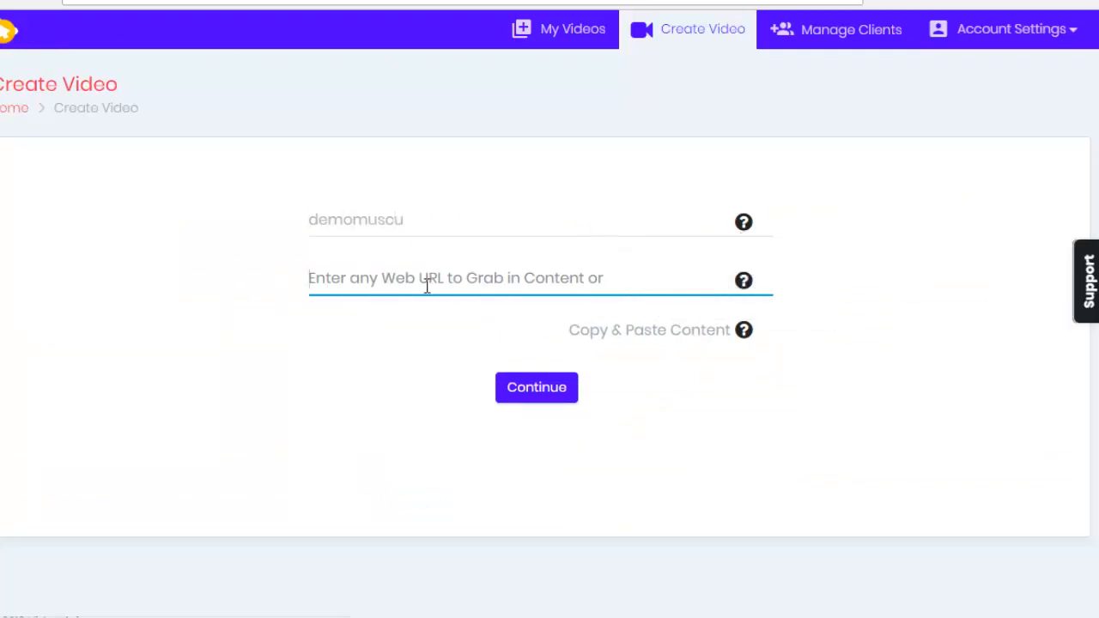
type("https://www.grazia.fr/beaute/forme-minceur/des-conseils-de-professionnels-pour-un-corps-muscle-rapidement-817371")
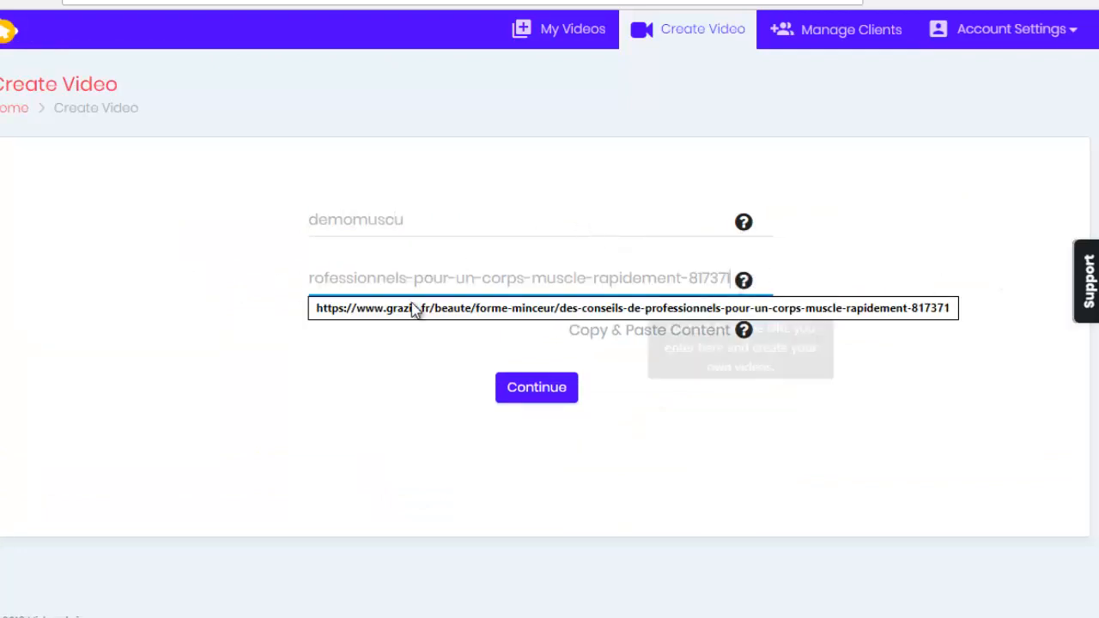
left_click(534, 391)
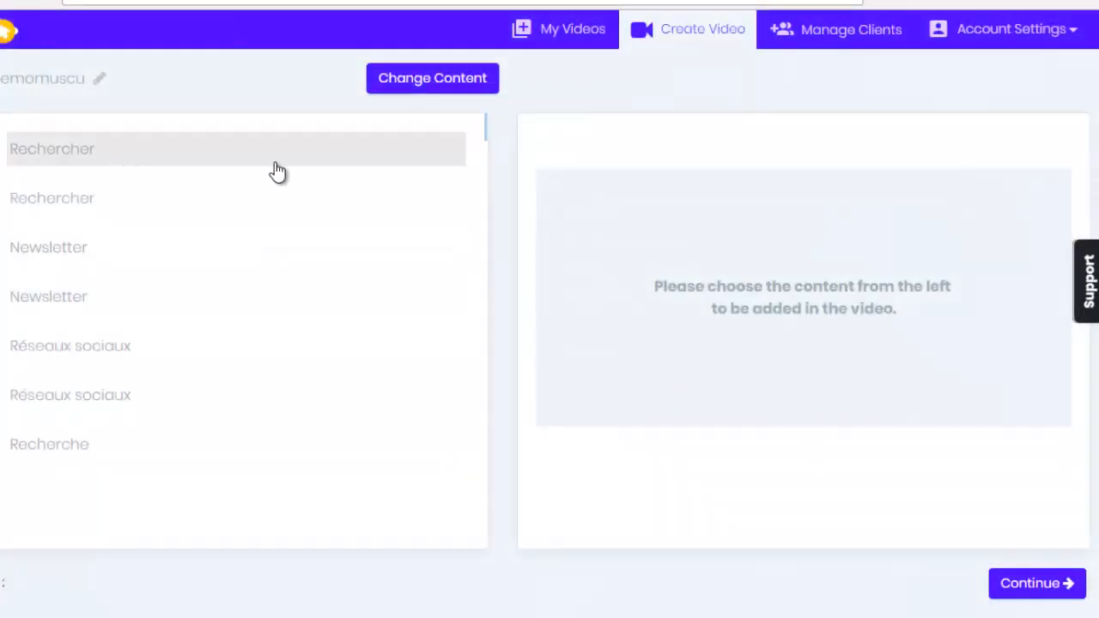
Add the article headline "Musculation : 5 conseils de pro pour se muscler rapidement" as the first slide text of the video.
scroll(258, 240, "down", 5)
scroll(184, 378, "down", 15)
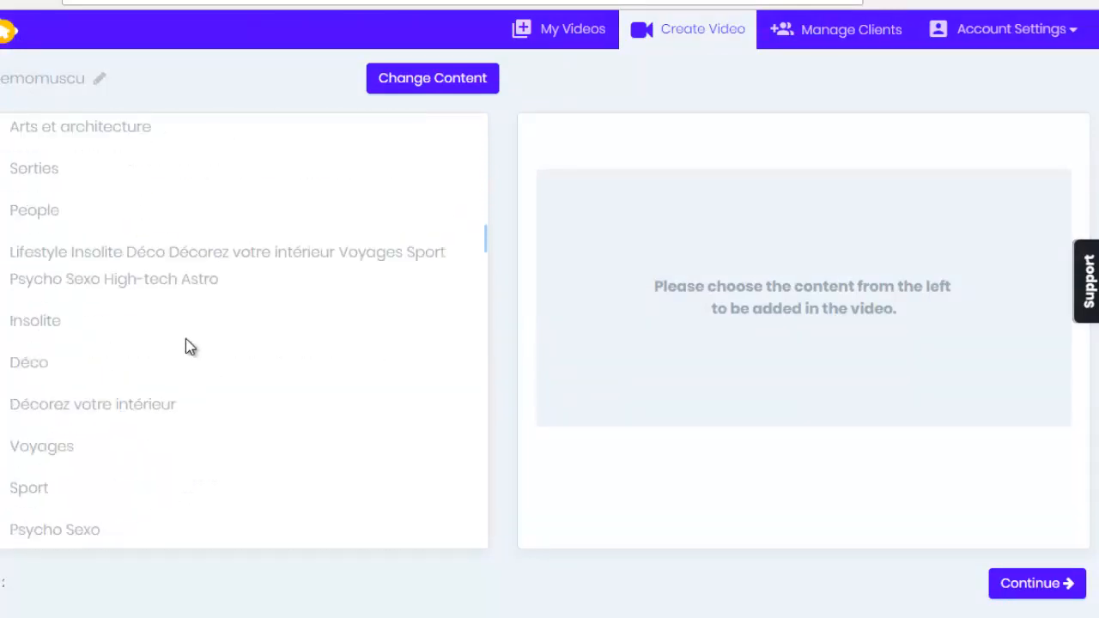
scroll(232, 321, "up", 5)
left_click(177, 372)
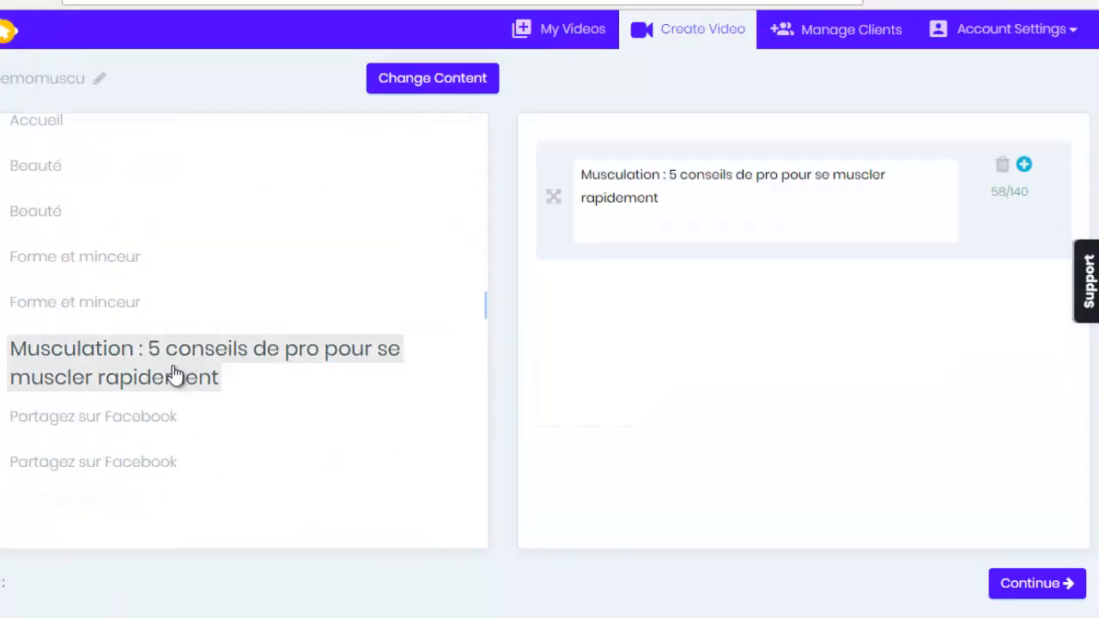
Add the article headings "On tonifie ses abdominaux" and "On renforce ses cuisses" as slide texts.
scroll(258, 374, "down", 1)
scroll(378, 352, "down", 10)
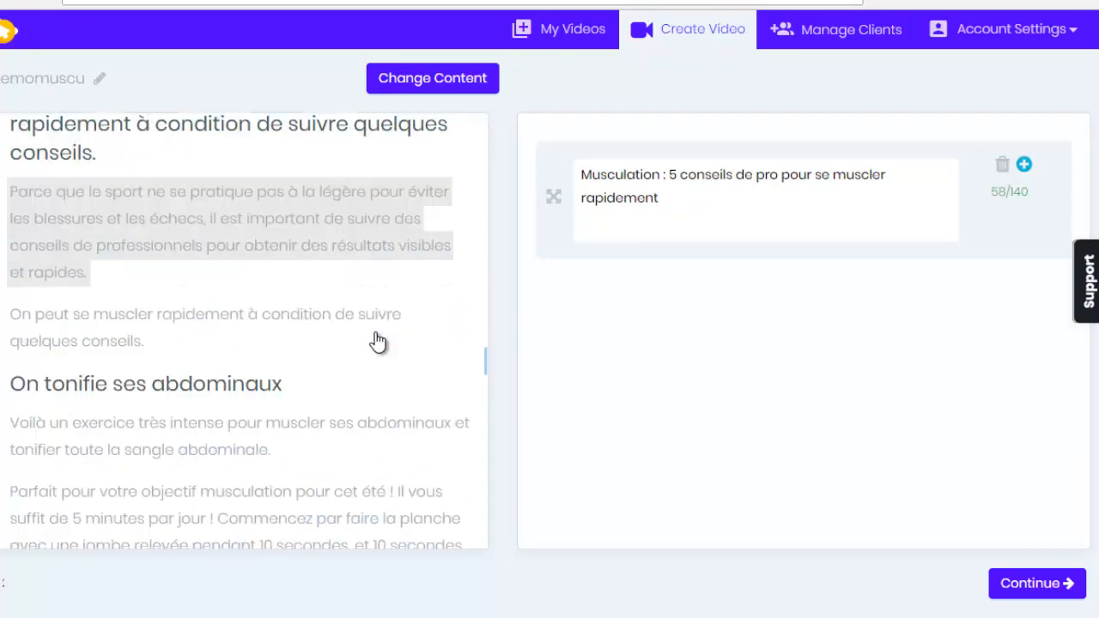
left_click(296, 295)
scroll(295, 343, "down", 5)
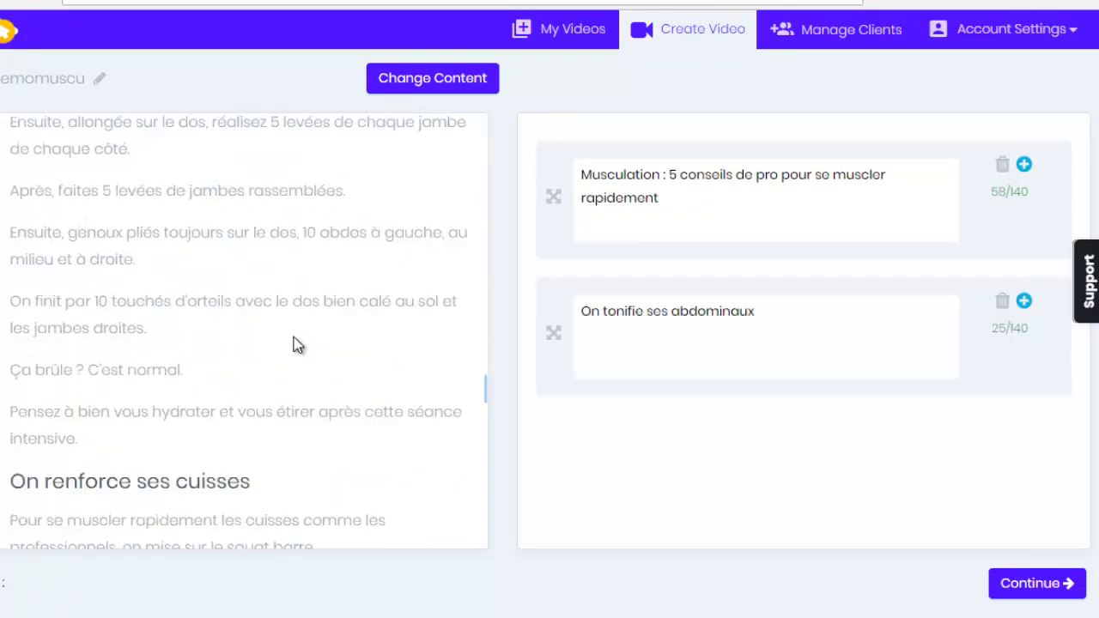
left_click(199, 287)
Add the headings "On fait des pompes régulièrement", "On se met à la planche pour le gainage" and "On surveille son alimentation" as slide texts.
scroll(344, 307, "down", 5)
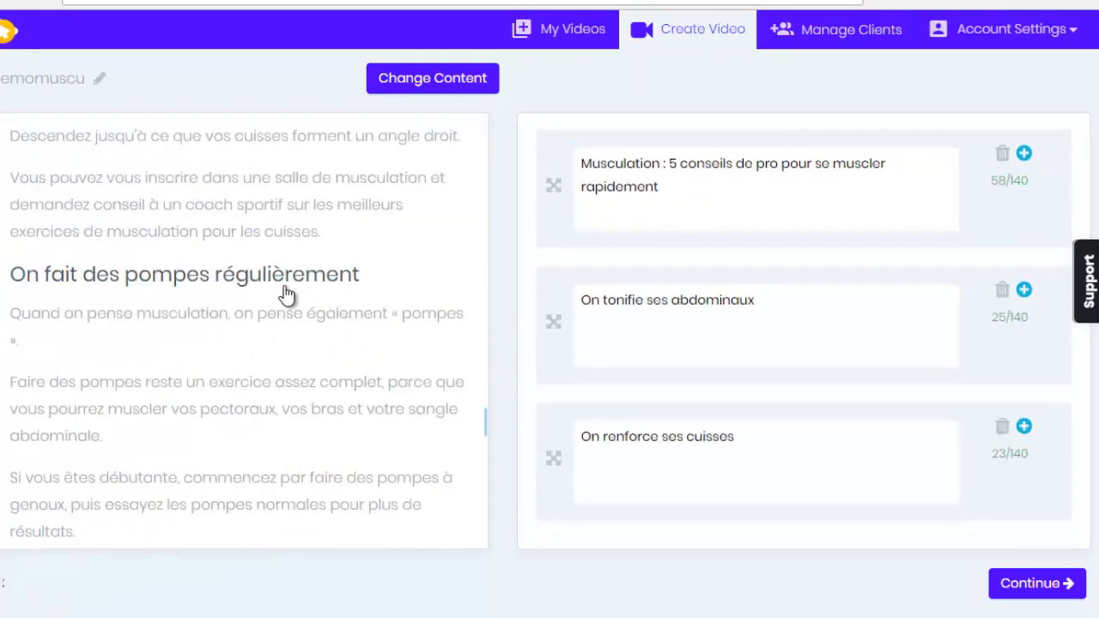
left_click(333, 292)
scroll(335, 313, "down", 5)
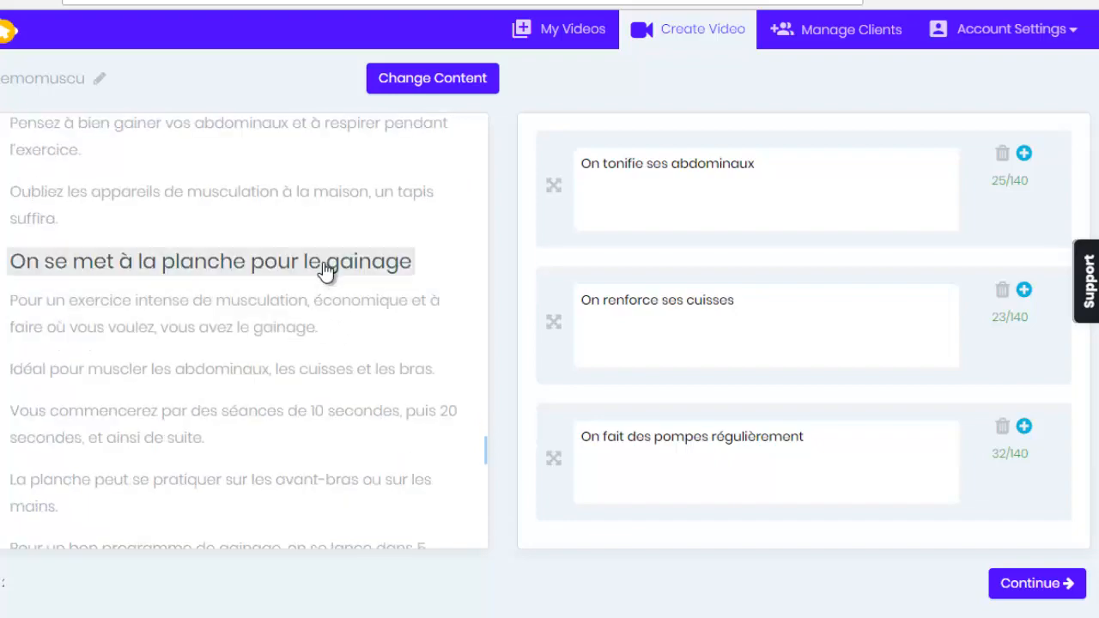
left_click(321, 268)
scroll(372, 354, "down", 5)
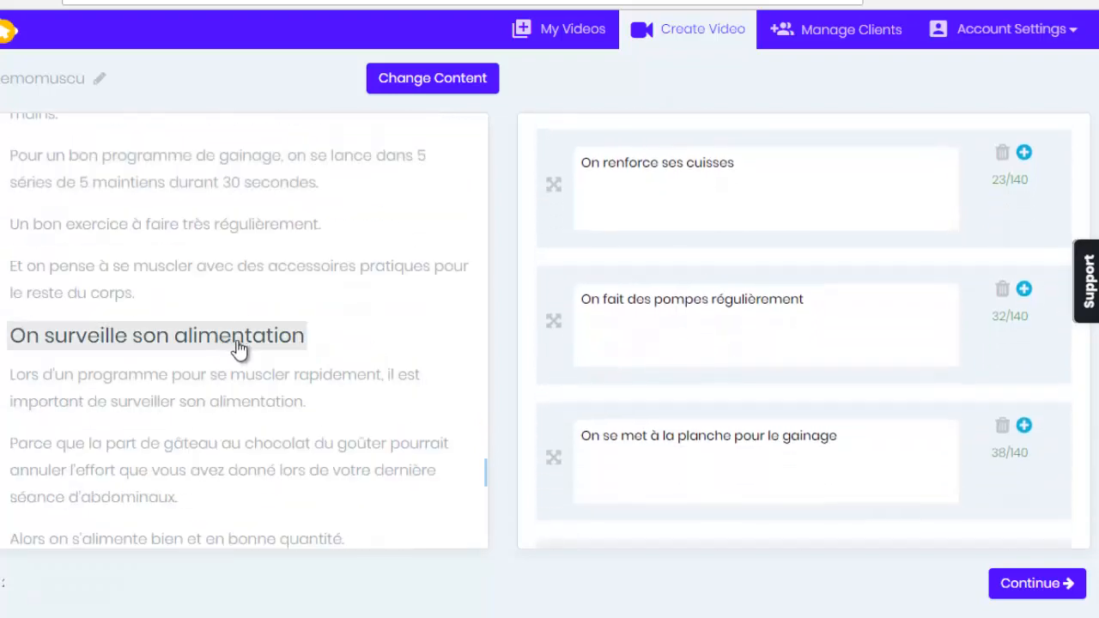
left_click(253, 345)
Rewrite the first slide text as "Top 5 des conseils de pro pour se muscler rapidement !" and continue to the slide editor.
scroll(720, 343, "up", 5)
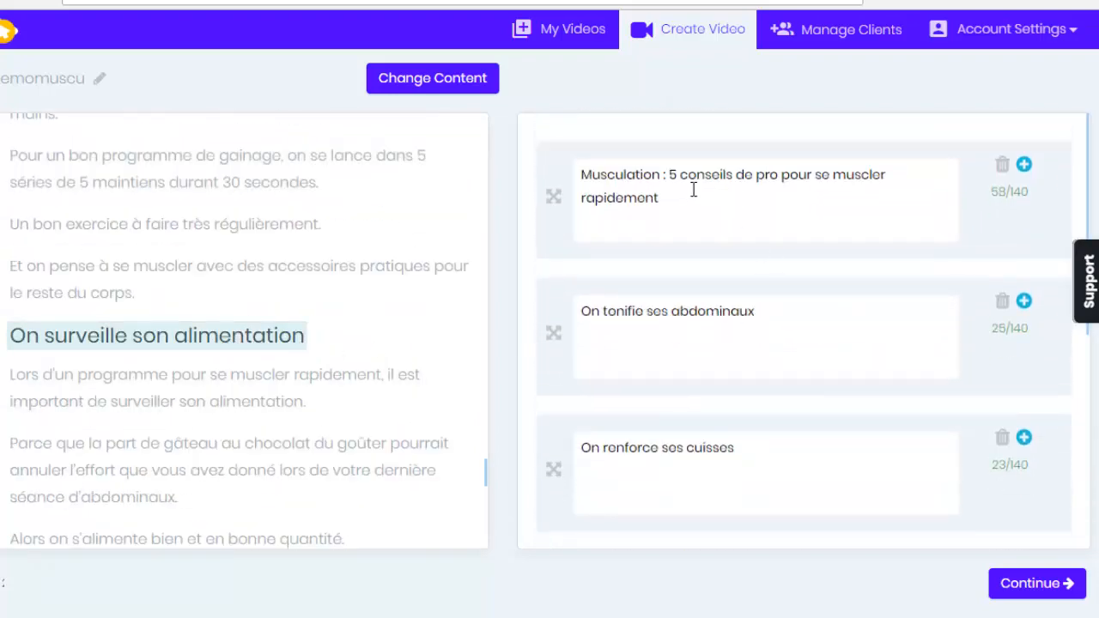
left_click_drag(661, 197, 506, 146)
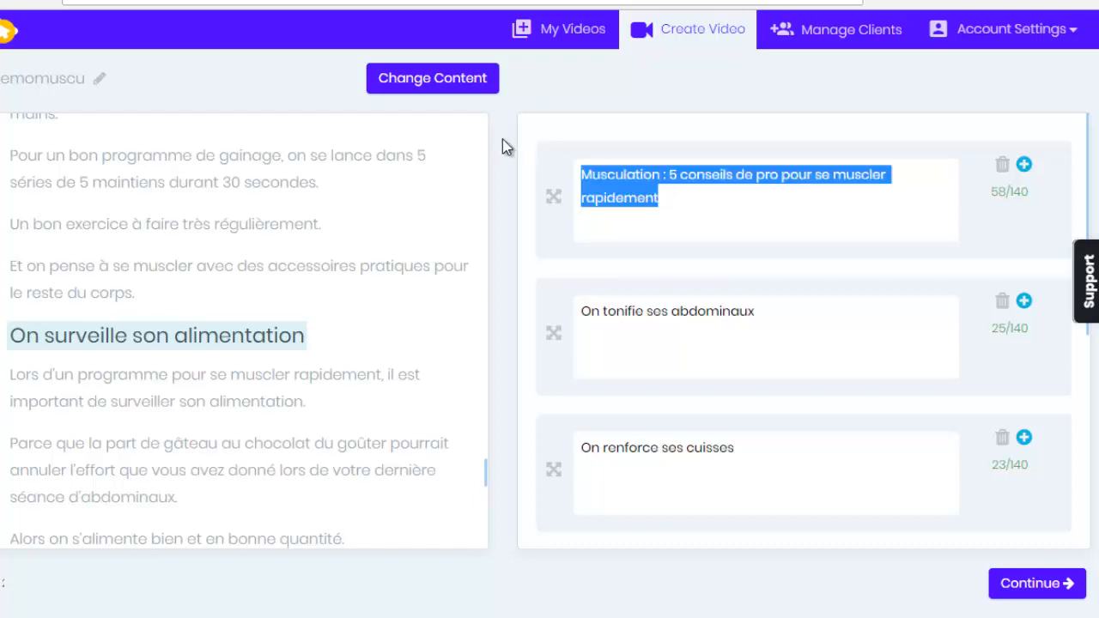
type("5")
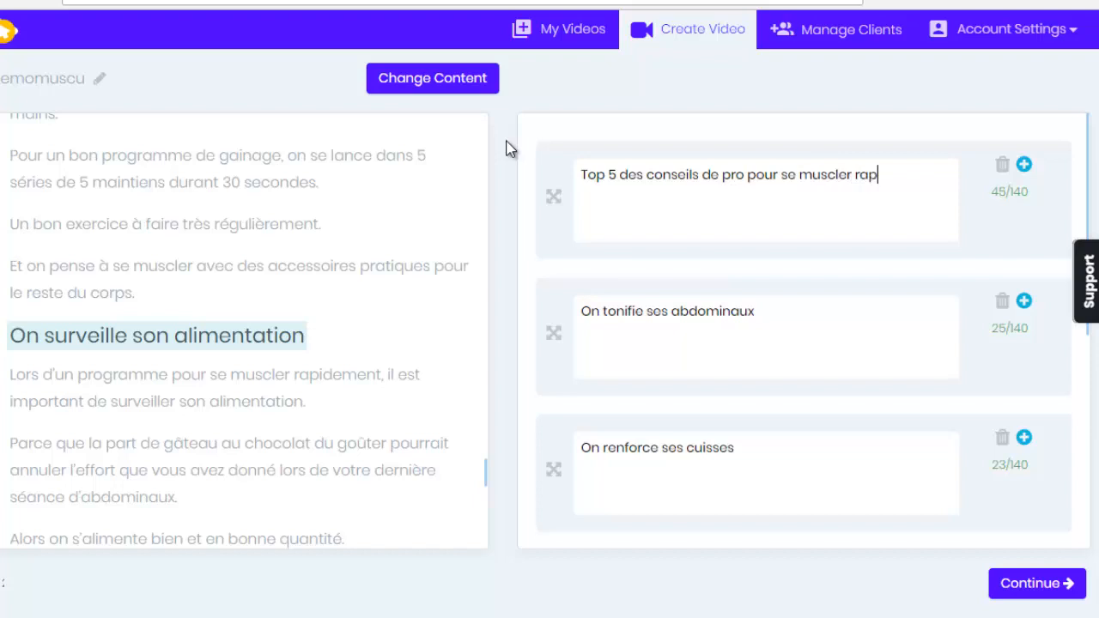
type("idement !")
scroll(785, 249, "down", 5)
left_click(1034, 584)
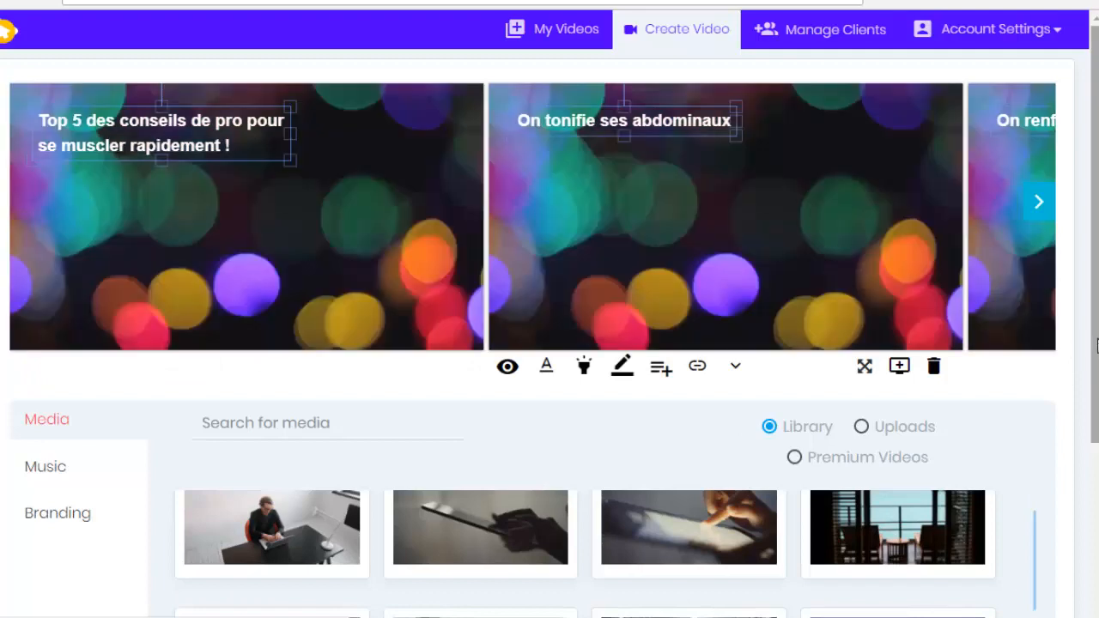
Search the media library for "muscles" and set the gym clip of the man raising a ball as the first slide's background.
scroll(510, 458, "down", 3)
scroll(704, 407, "down", 2)
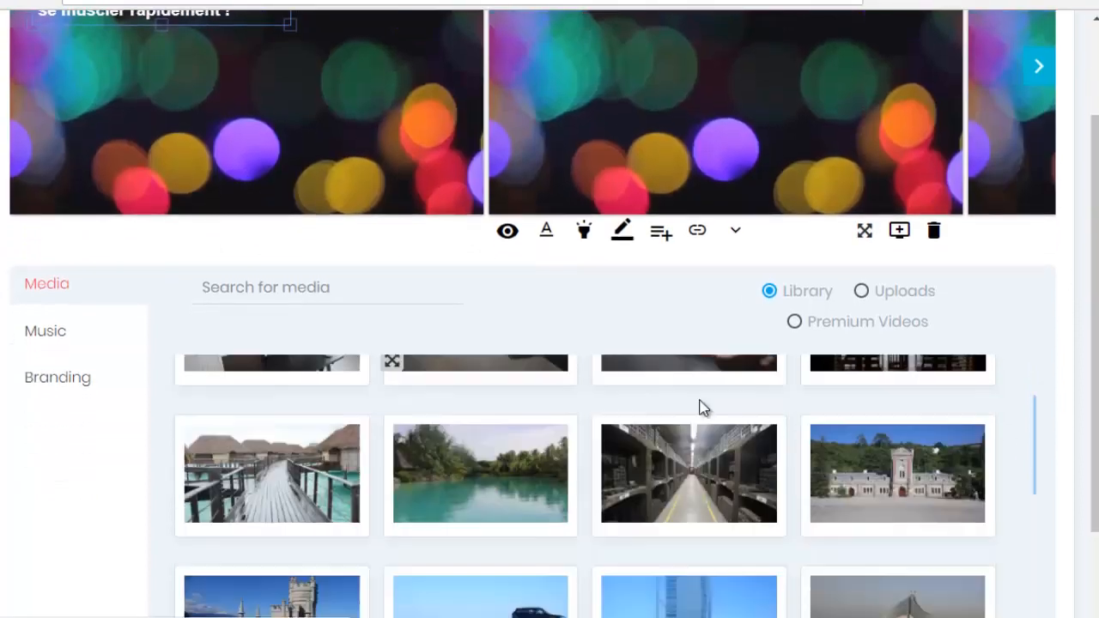
scroll(704, 407, "up", 5)
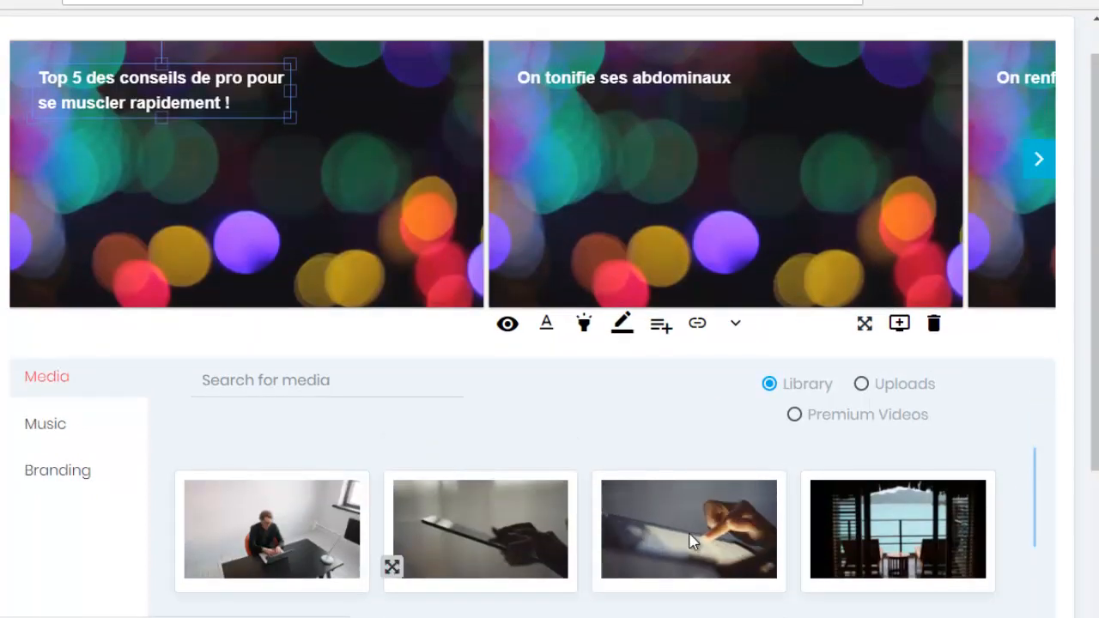
scroll(1092, 388, "down", 1)
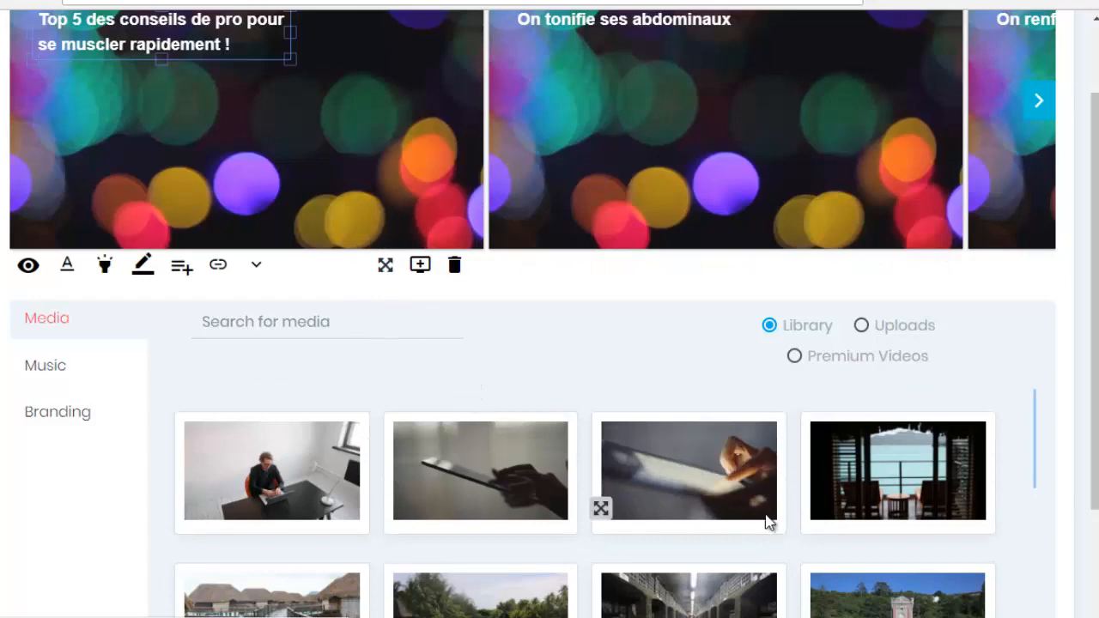
scroll(687, 515, "down", 2)
scroll(558, 517, "up", 2)
left_click(331, 330)
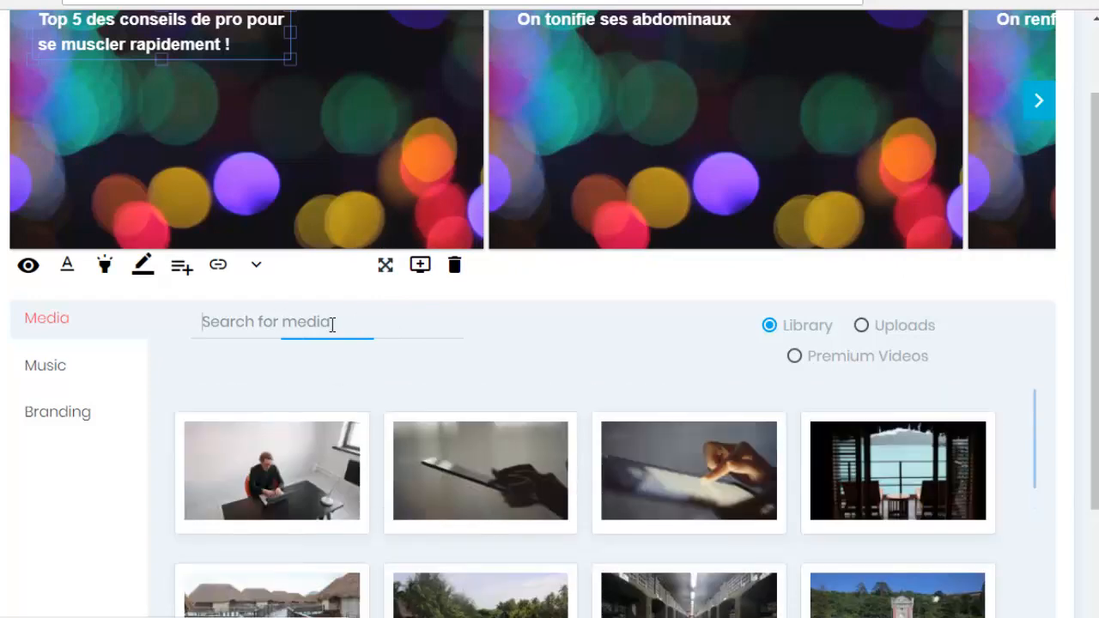
type("muscu")
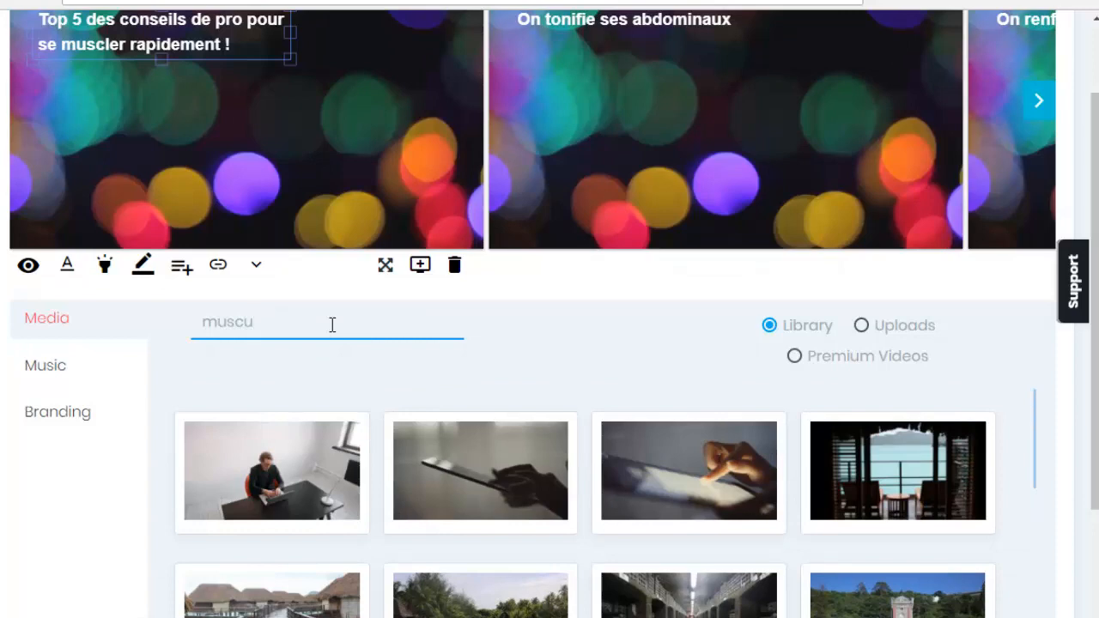
key("BackSpace")
type("les")
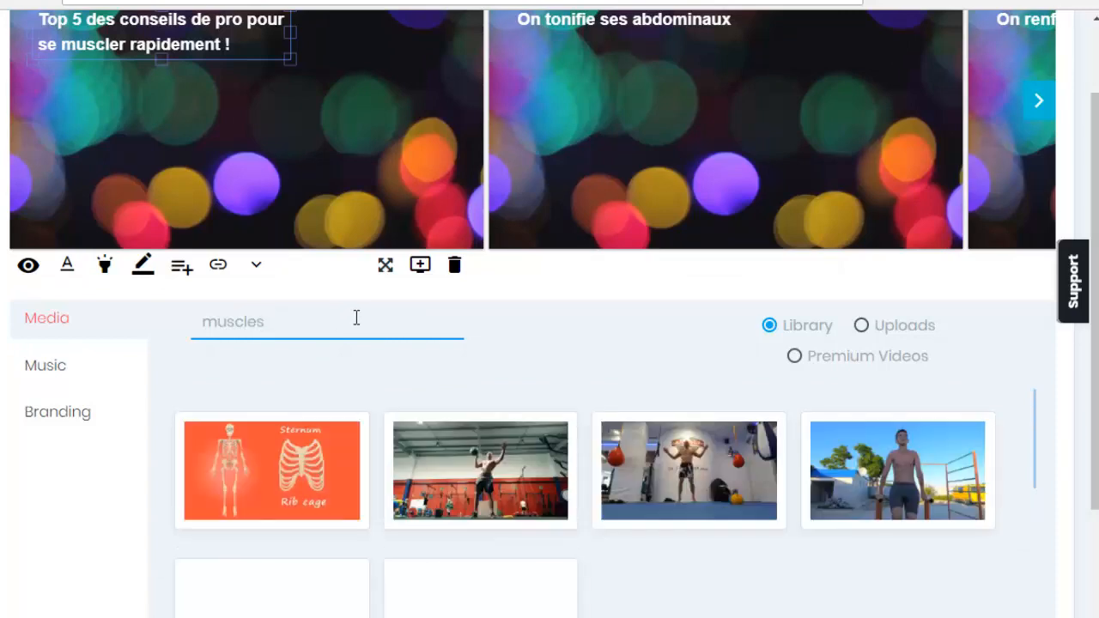
left_click_drag(395, 443, 206, 78)
Search the media library for "bodybuilding" and set the man lying on the blue mat as the "On tonifie ses abdominaux" slide's background.
left_click_drag(290, 326, 156, 330)
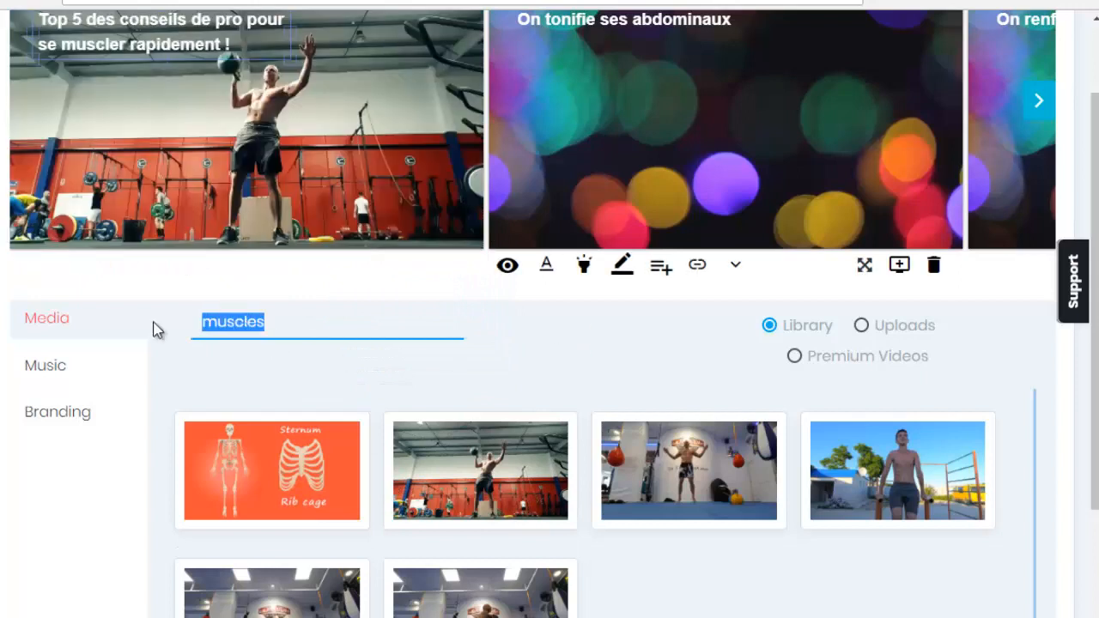
type("body")
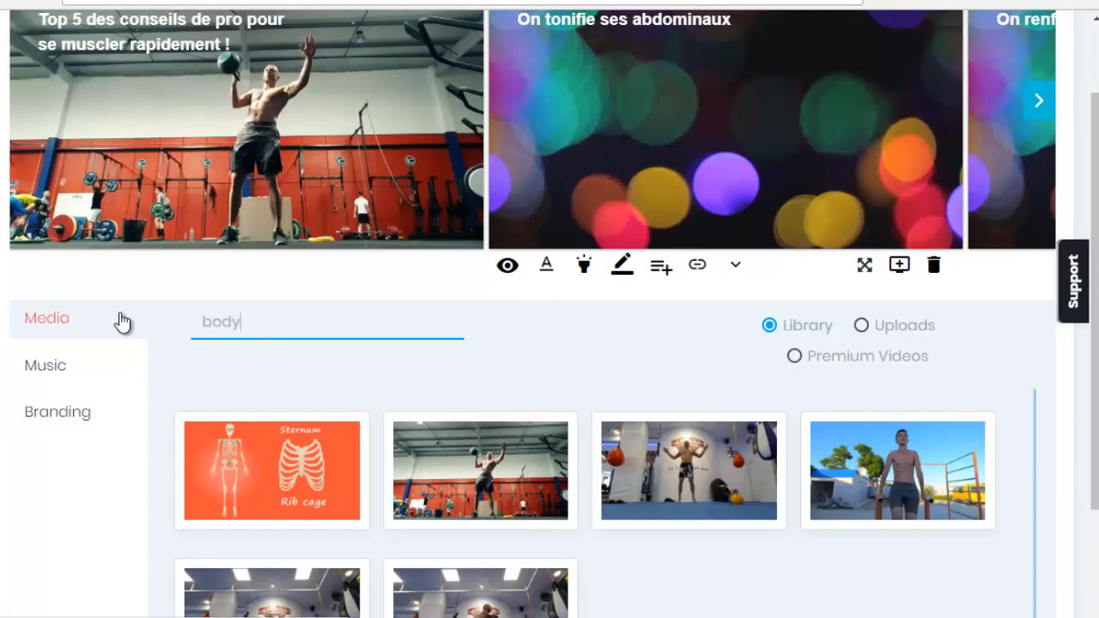
type("building")
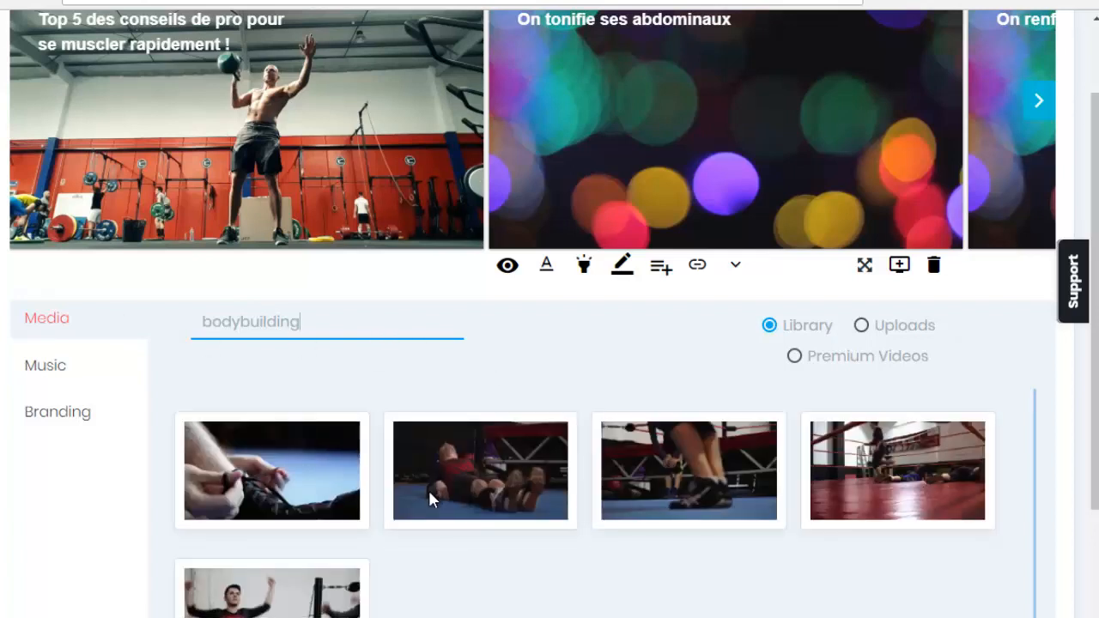
left_click_drag(390, 508, 638, 113)
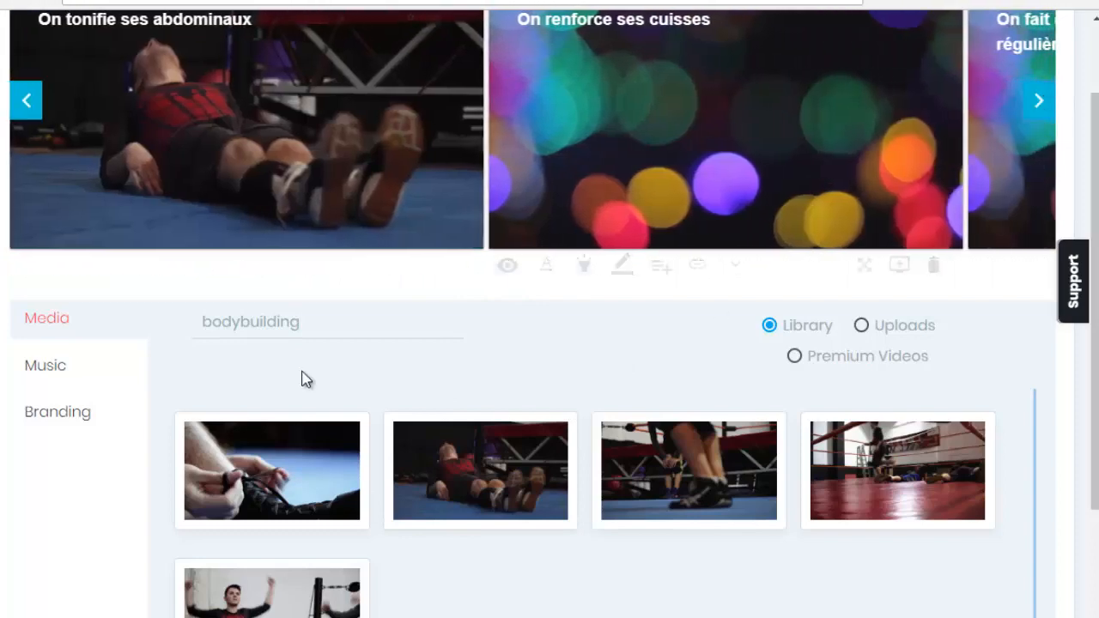
Search the media library for "fitness" and set the clip of runners' legs as the "On renforce ses cuisses" slide's background.
double_click(382, 327)
type("fitness")
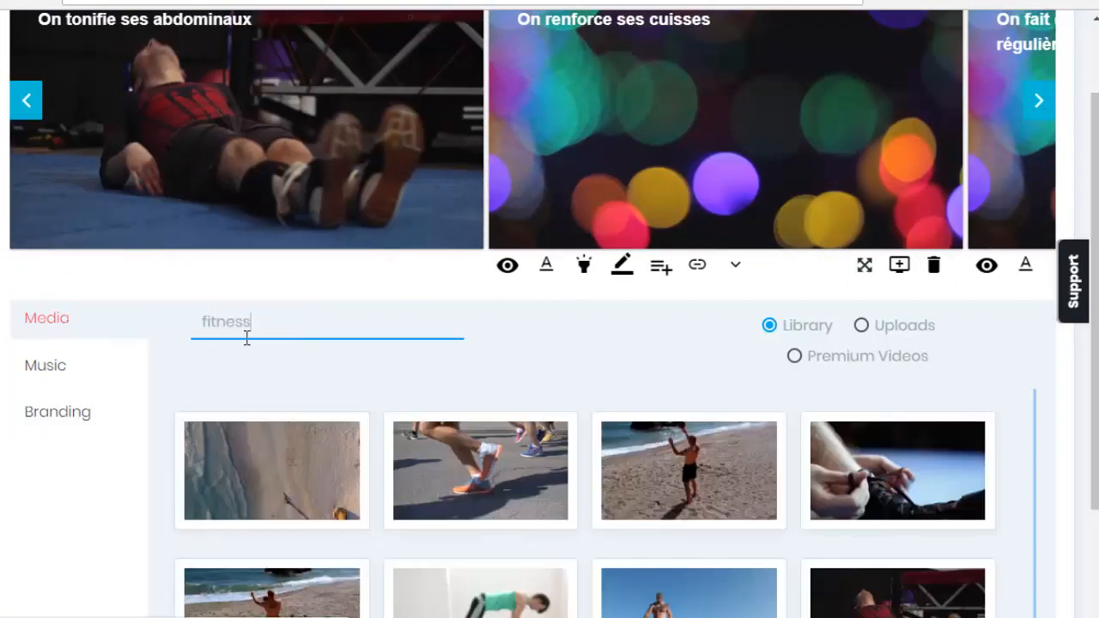
left_click_drag(386, 508, 734, 155)
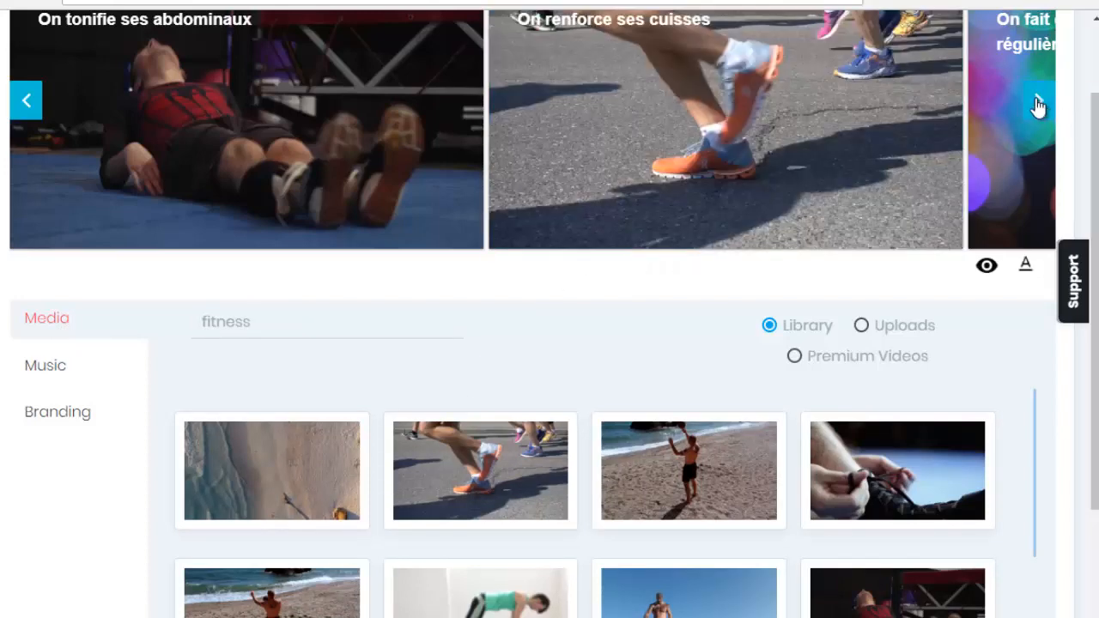
Return to the first slide and enlarge its "Top 5 des conseils de pro pour se muscler rapidement !" text box.
left_click(1039, 101)
left_click(26, 100)
scroll(64, 132, "up", 1)
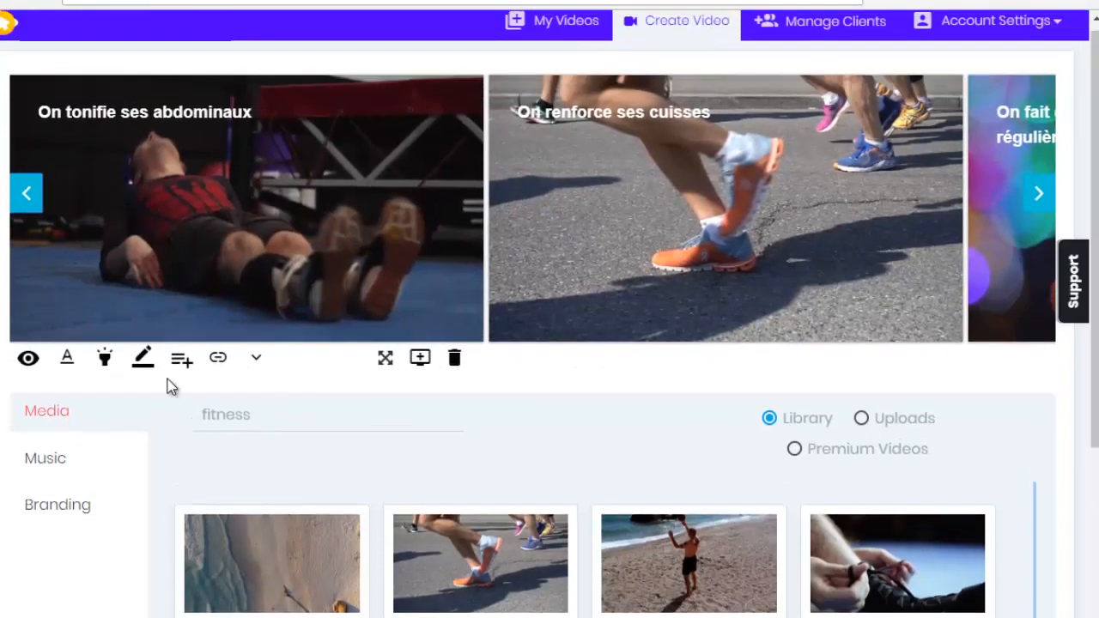
left_click(32, 181)
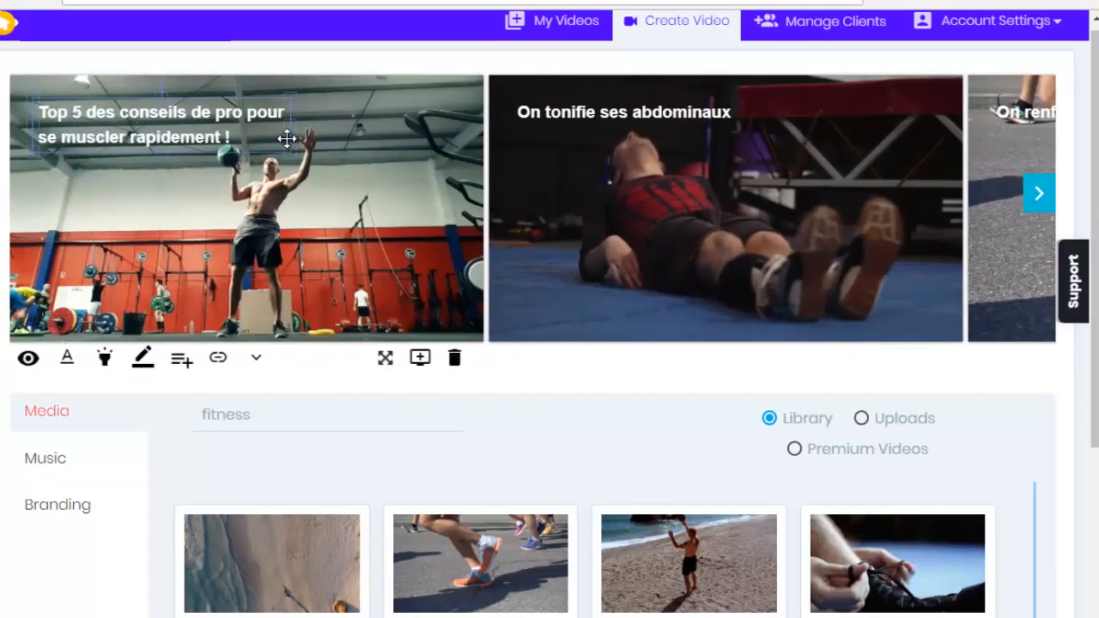
left_click_drag(289, 151, 319, 191)
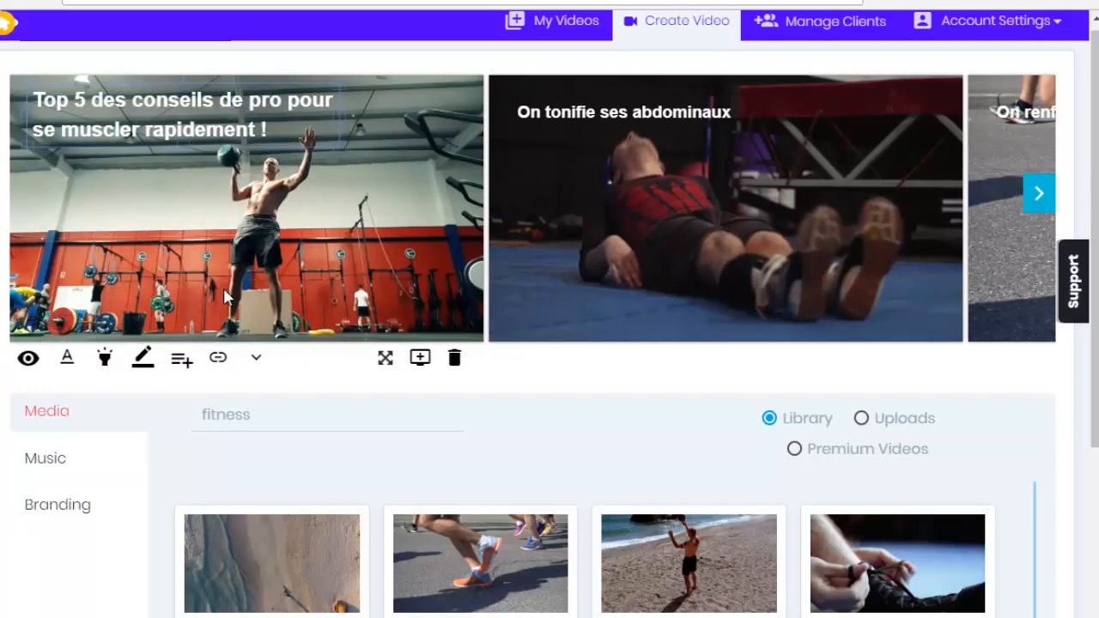
Color the first slide's title text red and give it a black background.
left_click(69, 359)
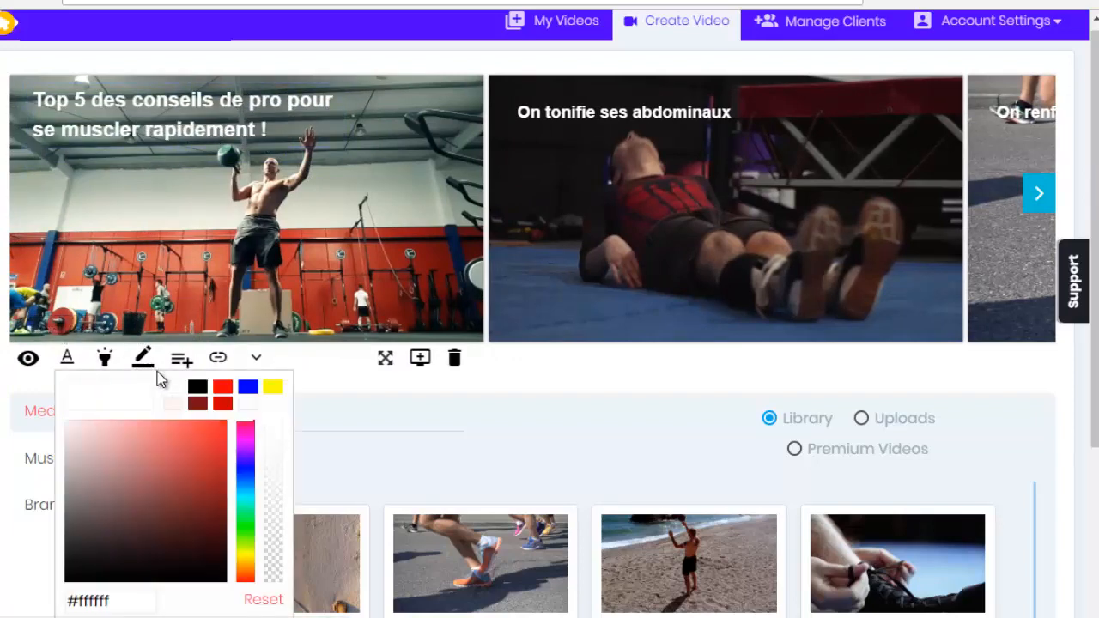
left_click(222, 403)
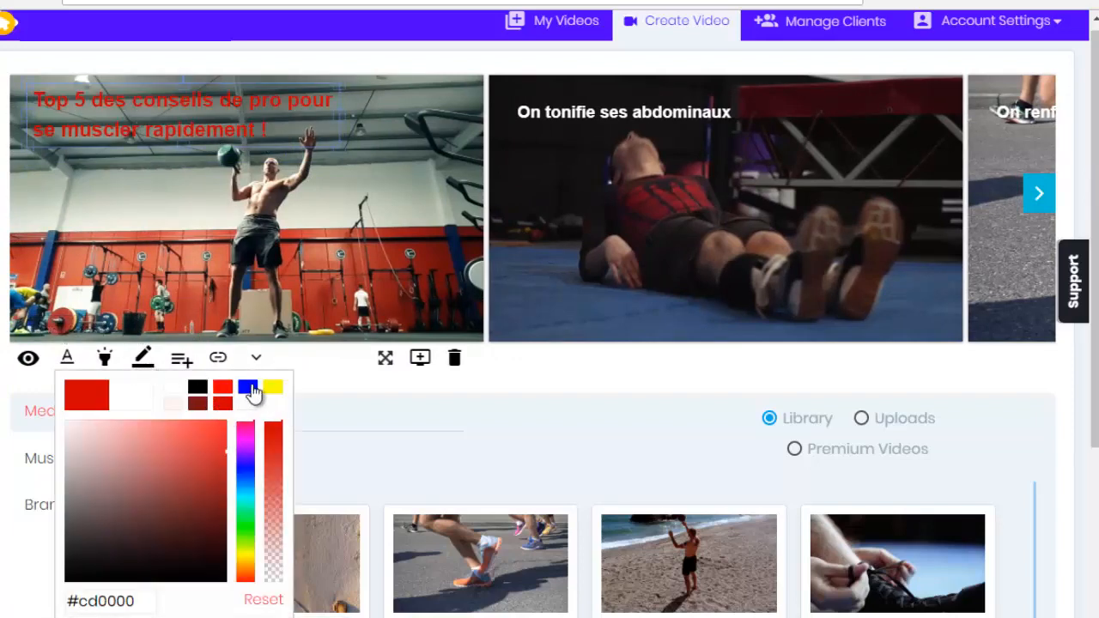
left_click(222, 387)
left_click(145, 370)
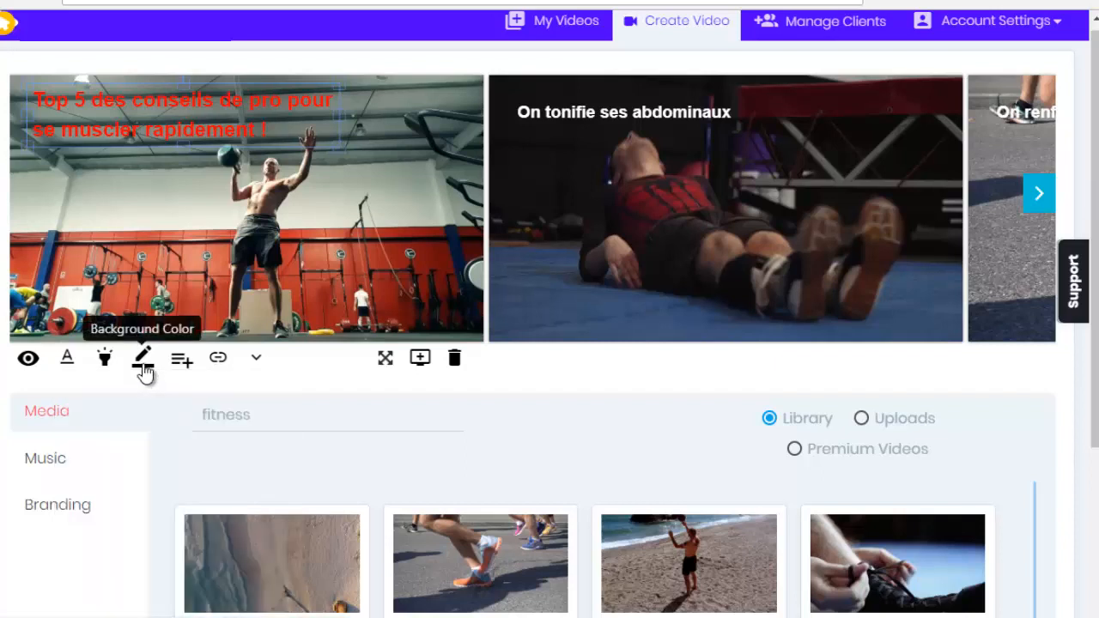
left_click(145, 365)
left_click_drag(246, 505, 345, 436)
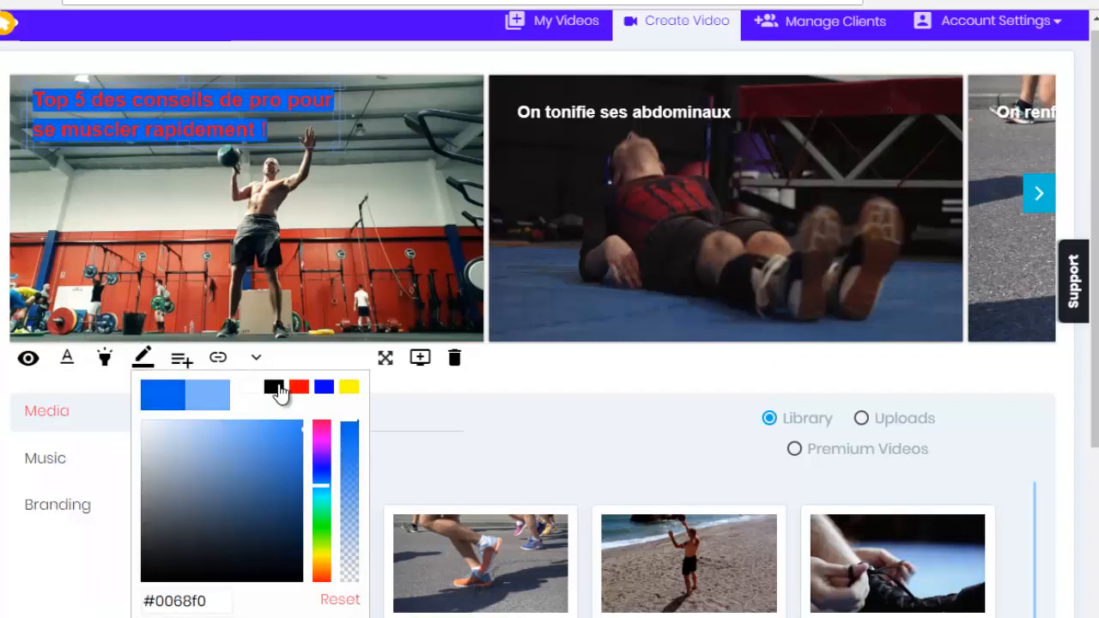
left_click(275, 387)
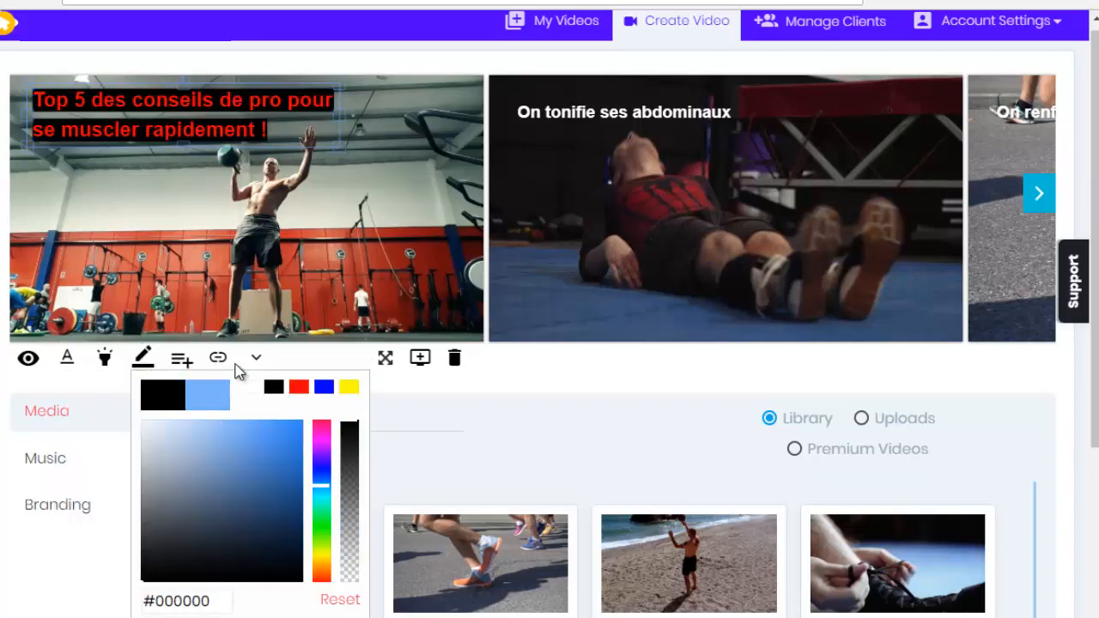
Apply the first slide's text styling to all slides.
left_click(256, 359)
left_click(257, 359)
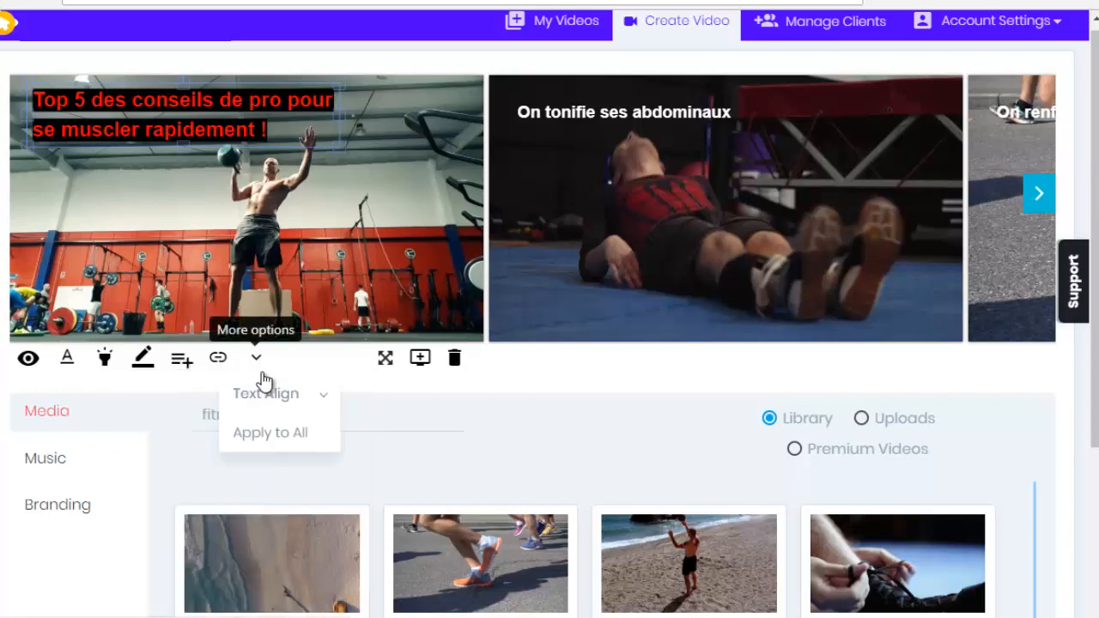
left_click(262, 441)
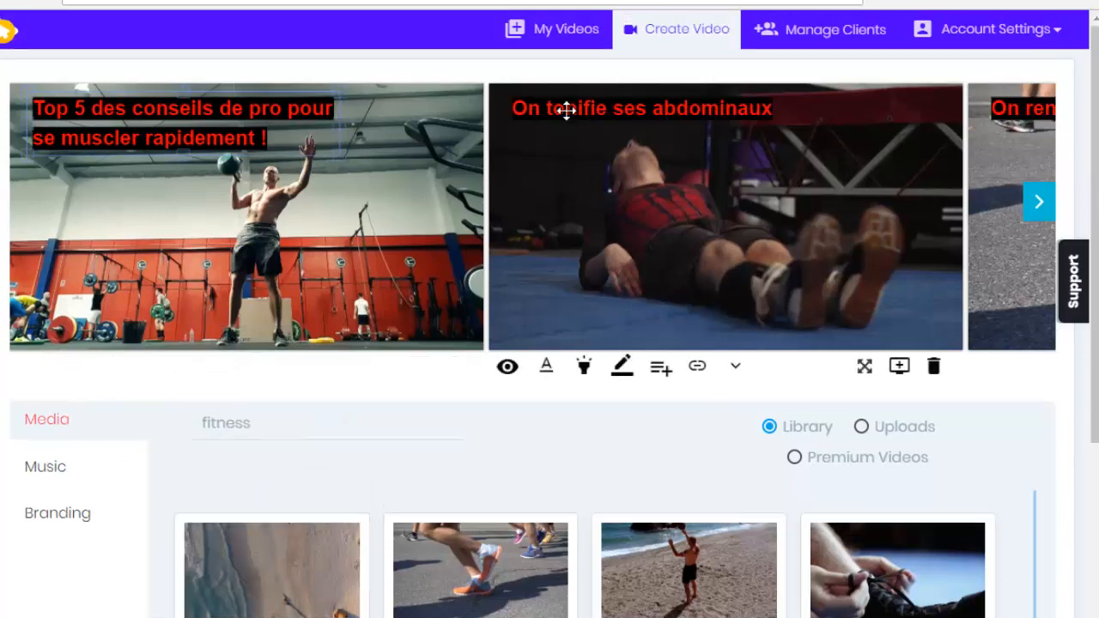
Move the "On tonifie ses abdominaux" text to the bottom of its slide and prefix it with "1-".
left_click_drag(564, 111, 554, 326)
left_click(513, 327)
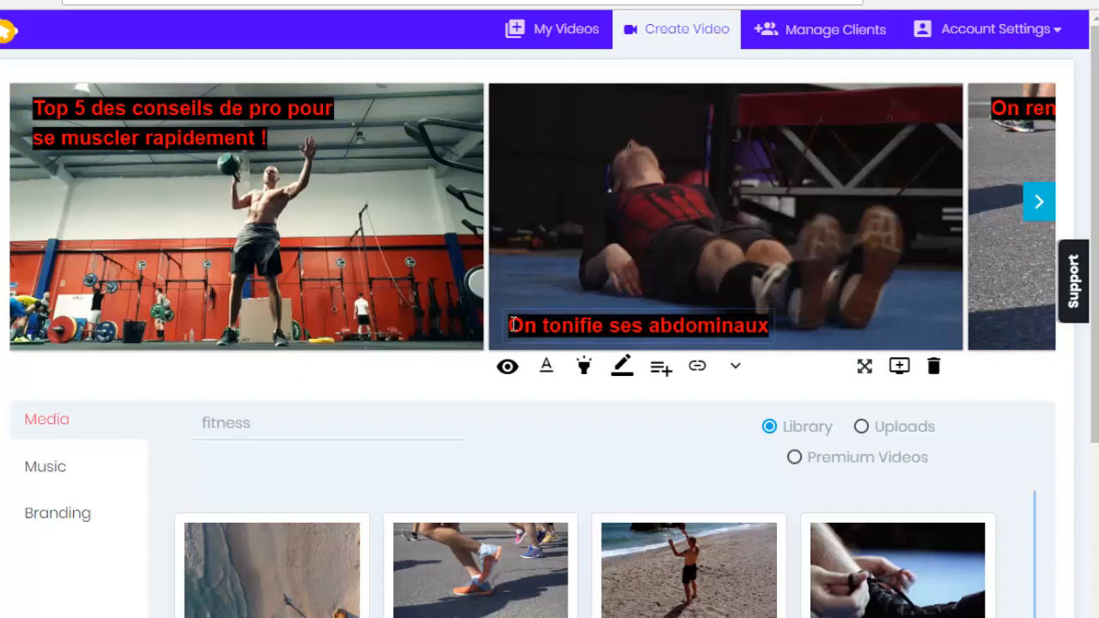
type("1-")
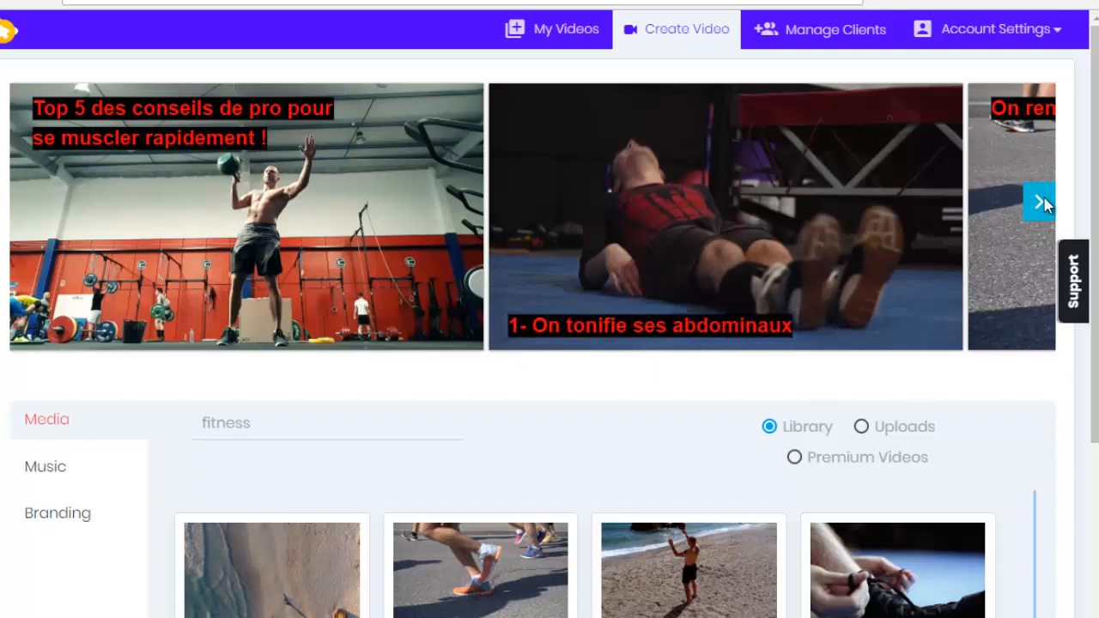
Prefix the "On renforce ses cuisses" slide's text with "2-".
left_click(1039, 201)
left_click(519, 108)
type("2-")
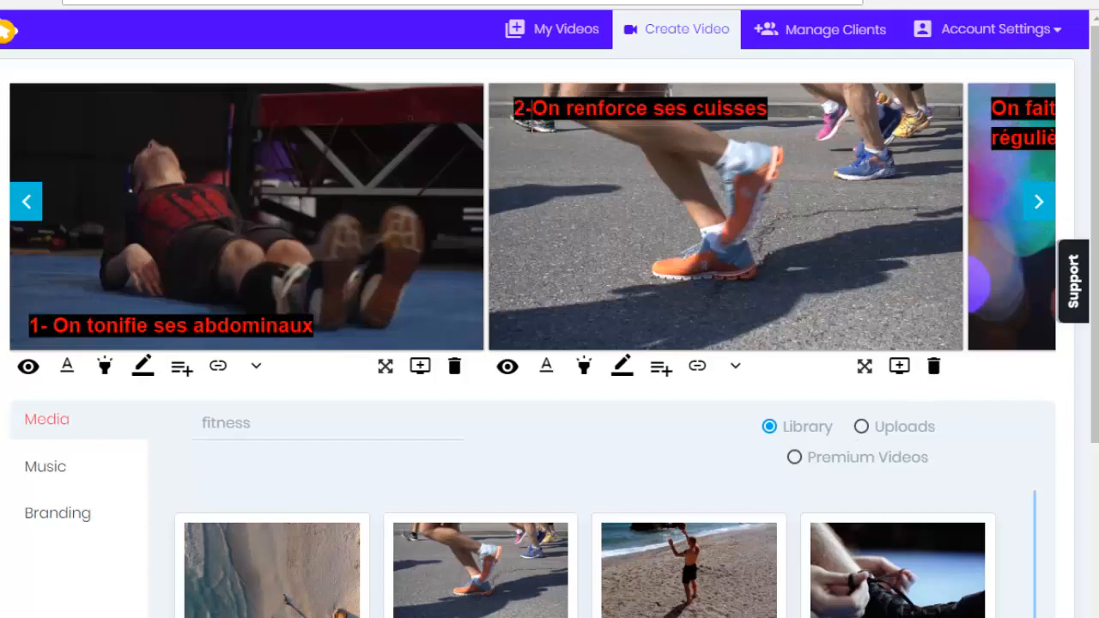
Select the Music 12 track for the video and continue through the branding stage to the publishing options.
scroll(581, 233, "down", 3)
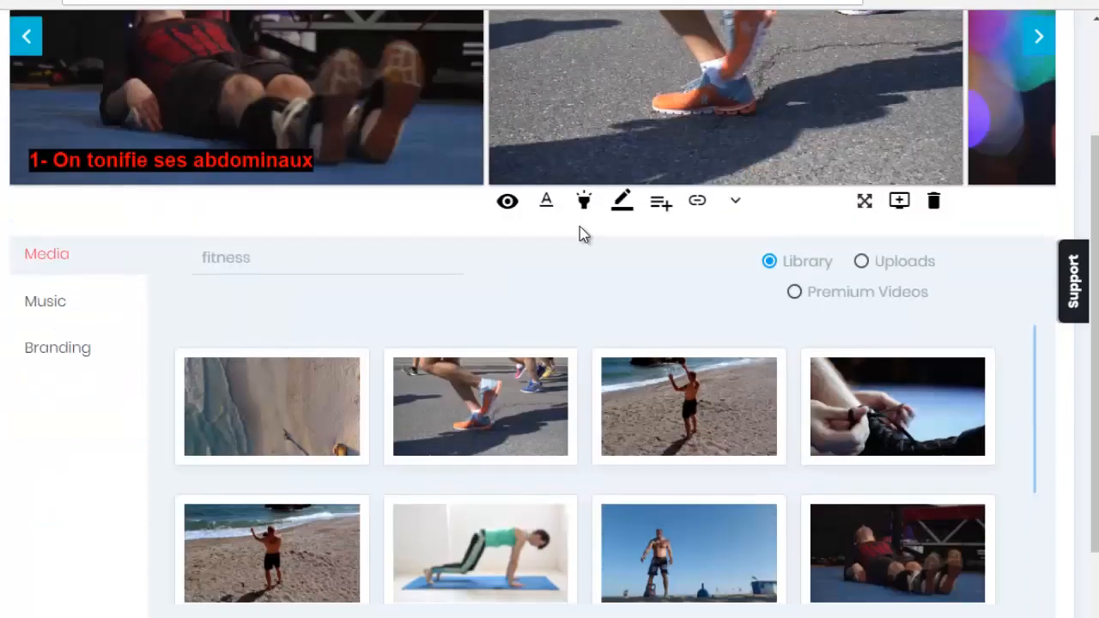
left_click(29, 204)
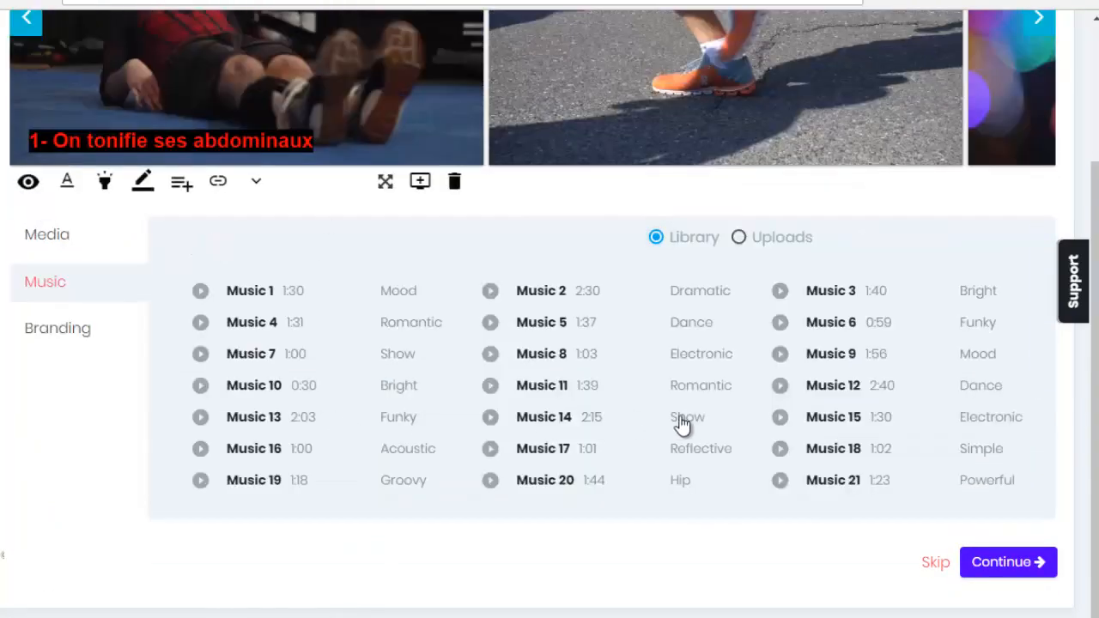
left_click(832, 391)
left_click(1002, 591)
left_click(1006, 562)
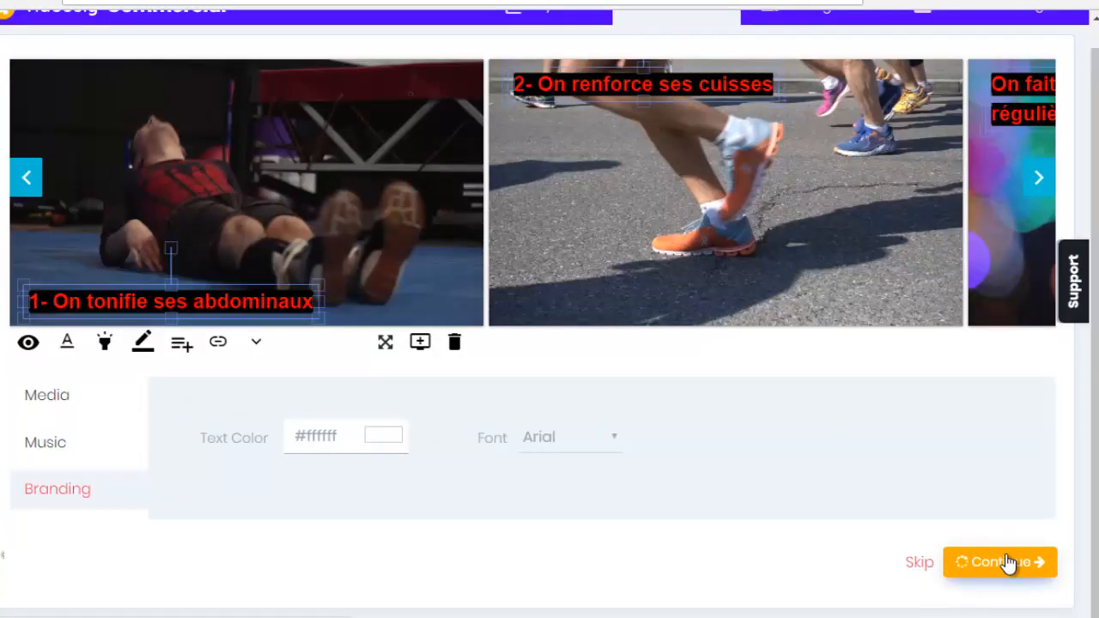
left_click(670, 283)
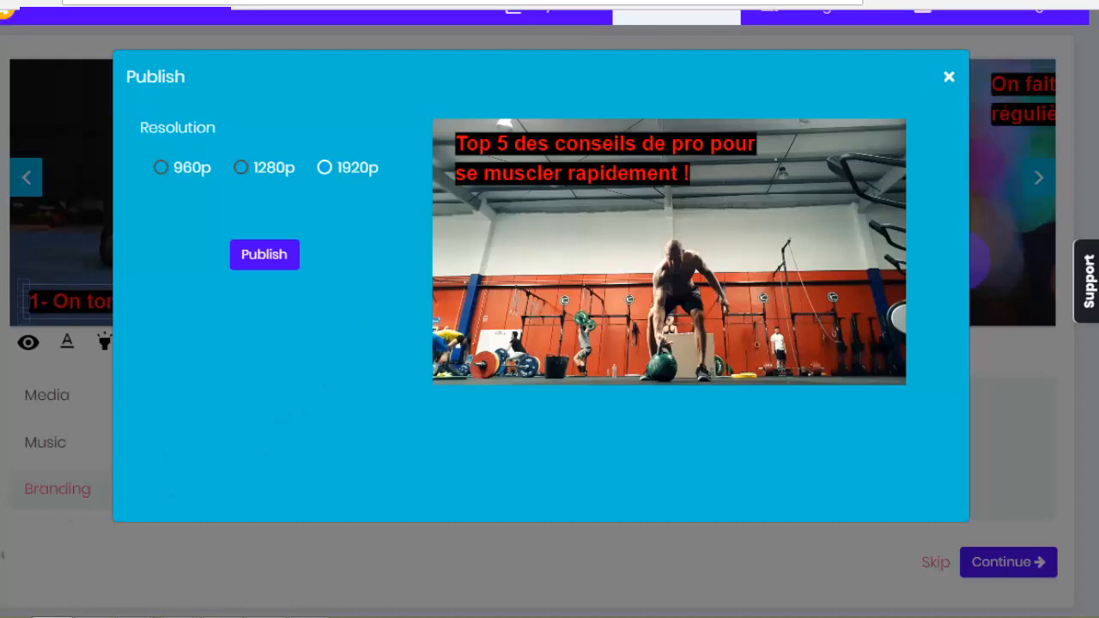
Switch to the media player and watch the finished "muscu" sample video, then close the publishing options.
left_click(53, 617)
left_click(492, 476)
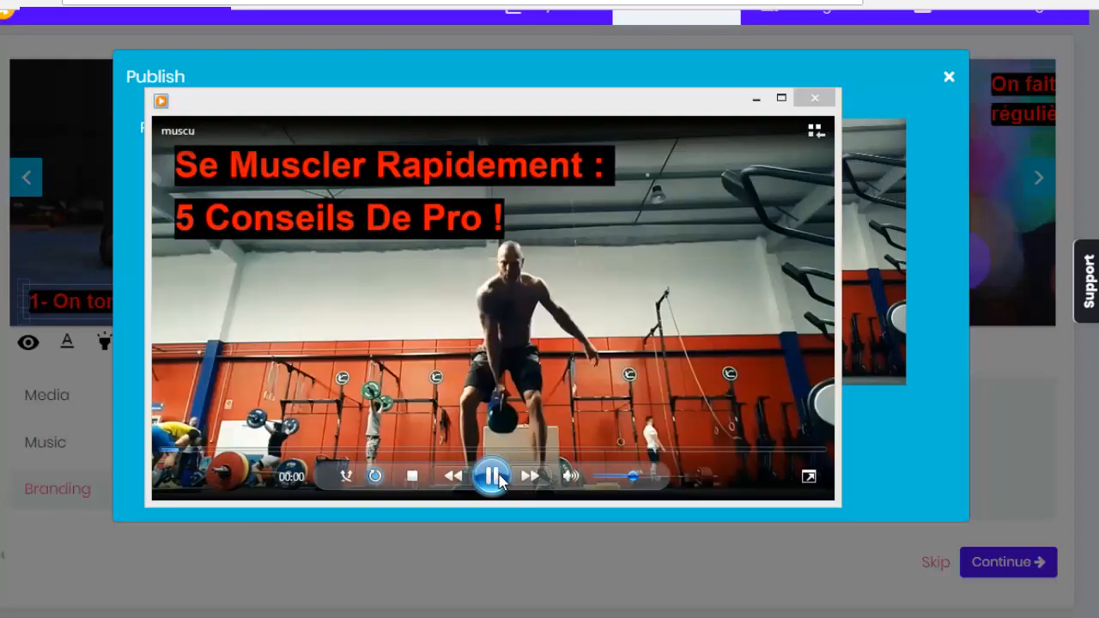
left_click(627, 108)
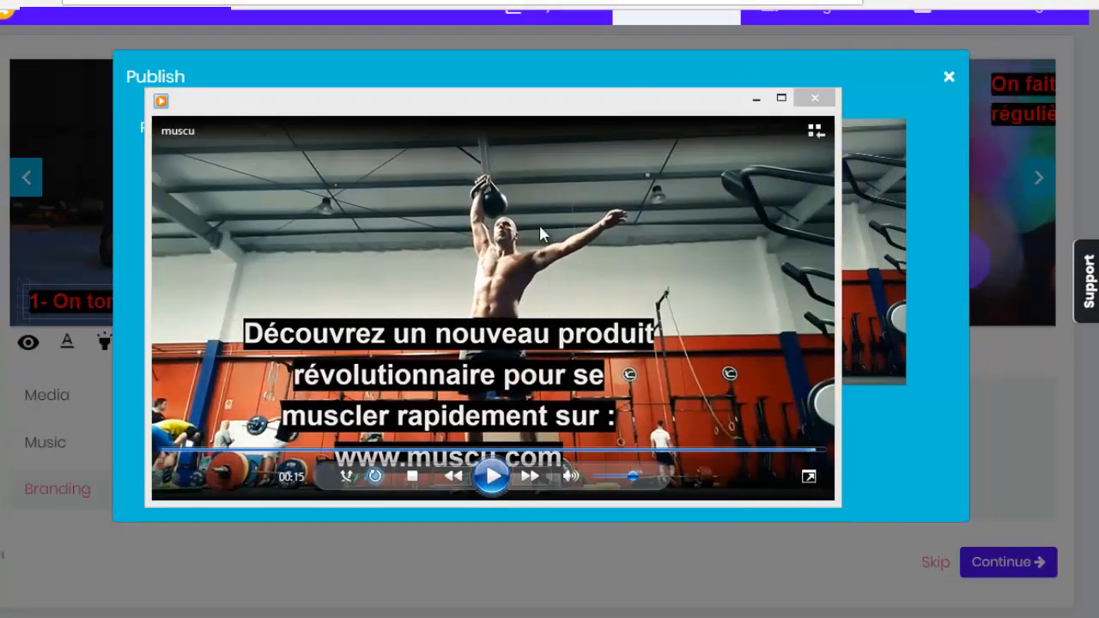
left_click(542, 106)
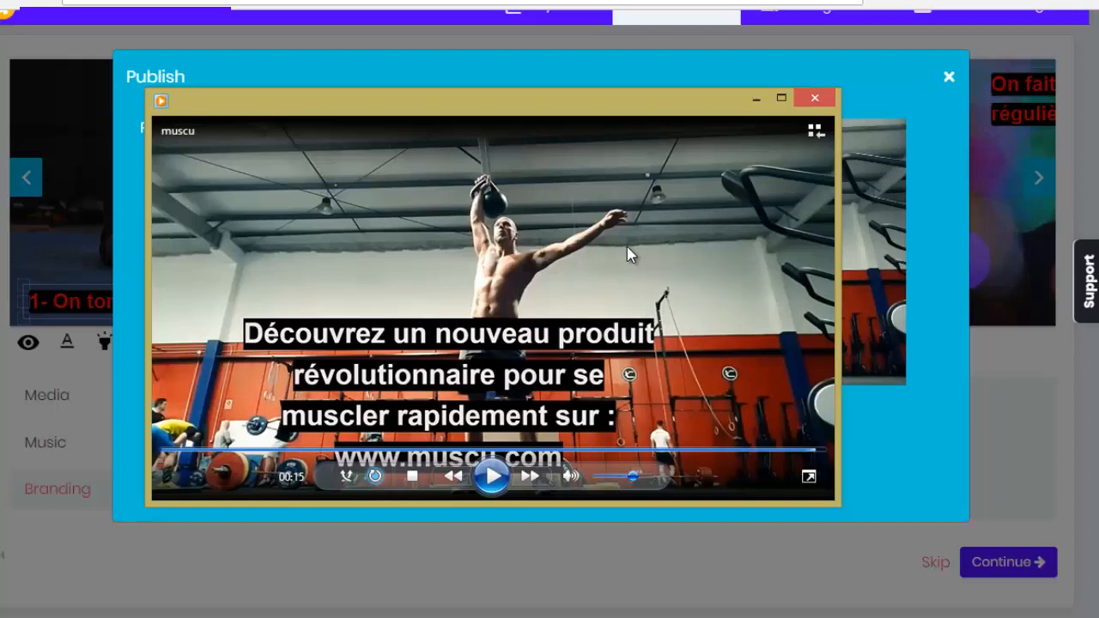
mouse_move(624, 103)
left_mouse_down()
mouse_move(636, 96)
mouse_move(618, 97)
left_mouse_up()
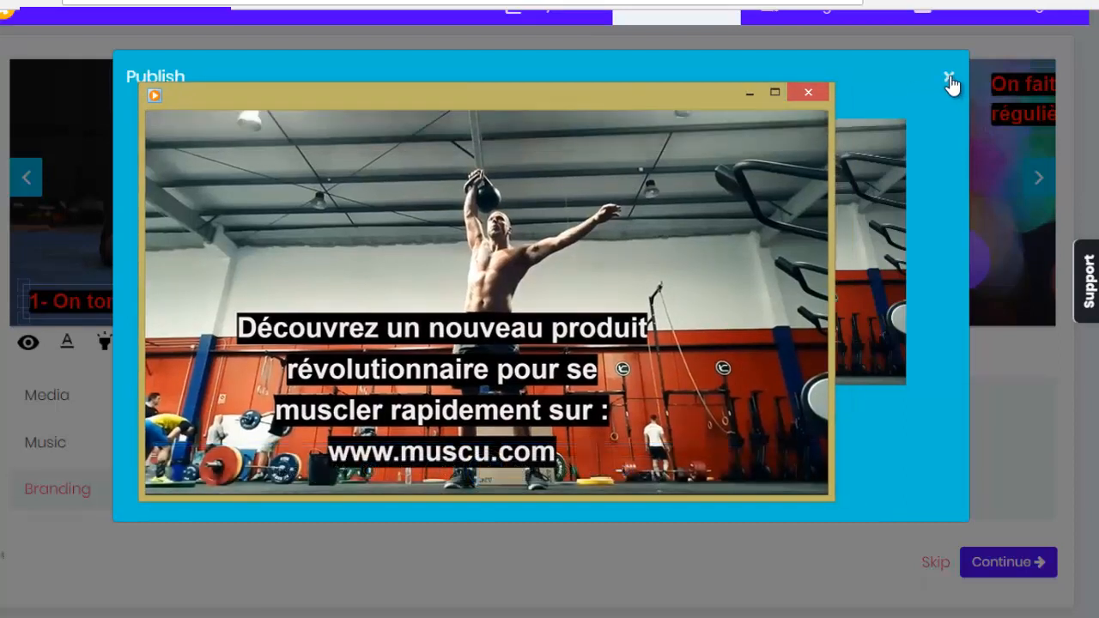
left_click(948, 80)
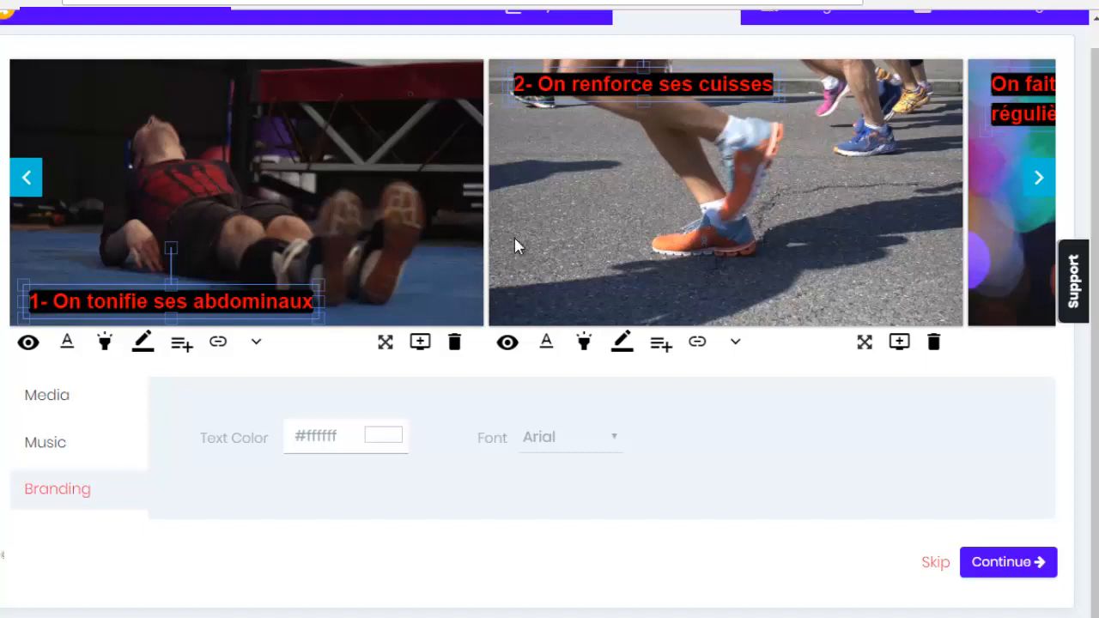
scroll(609, 309, "up", 1)
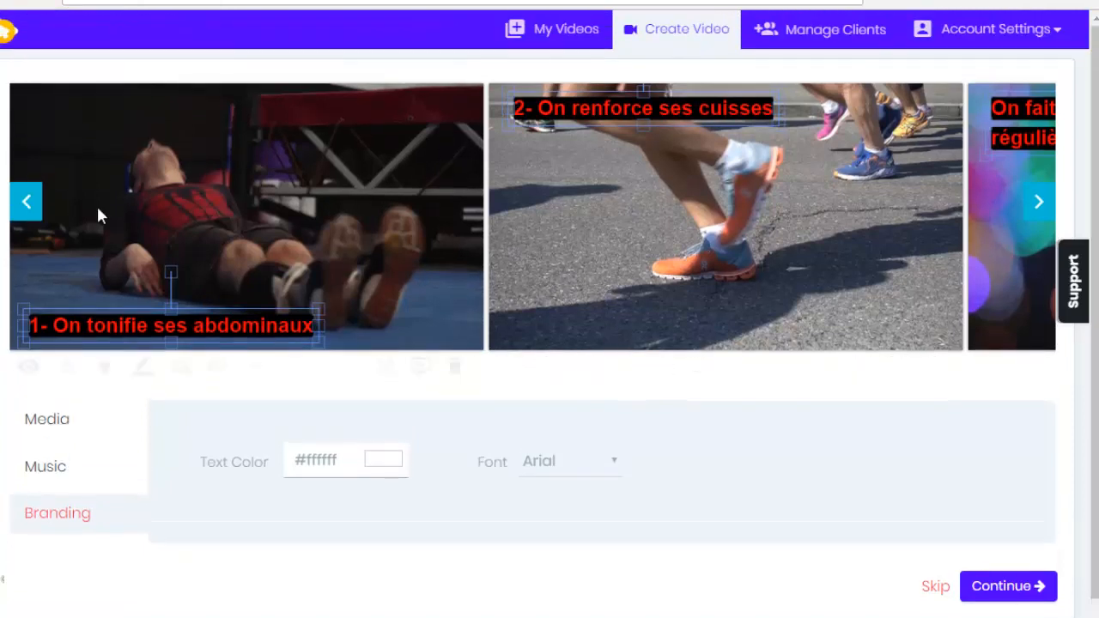
left_click(26, 201)
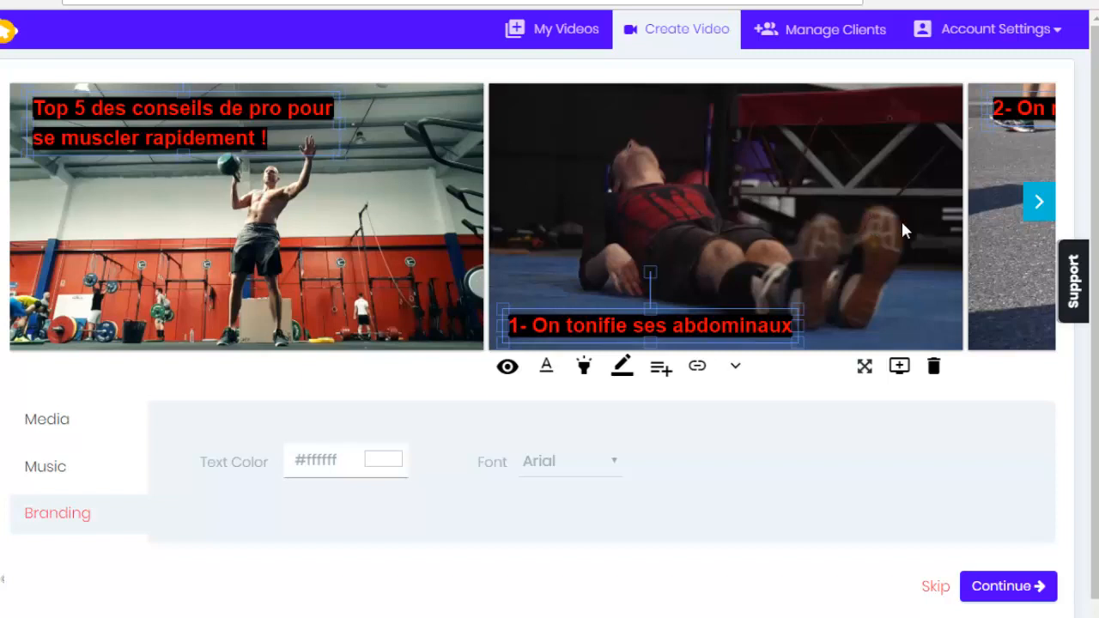
left_click(1037, 204)
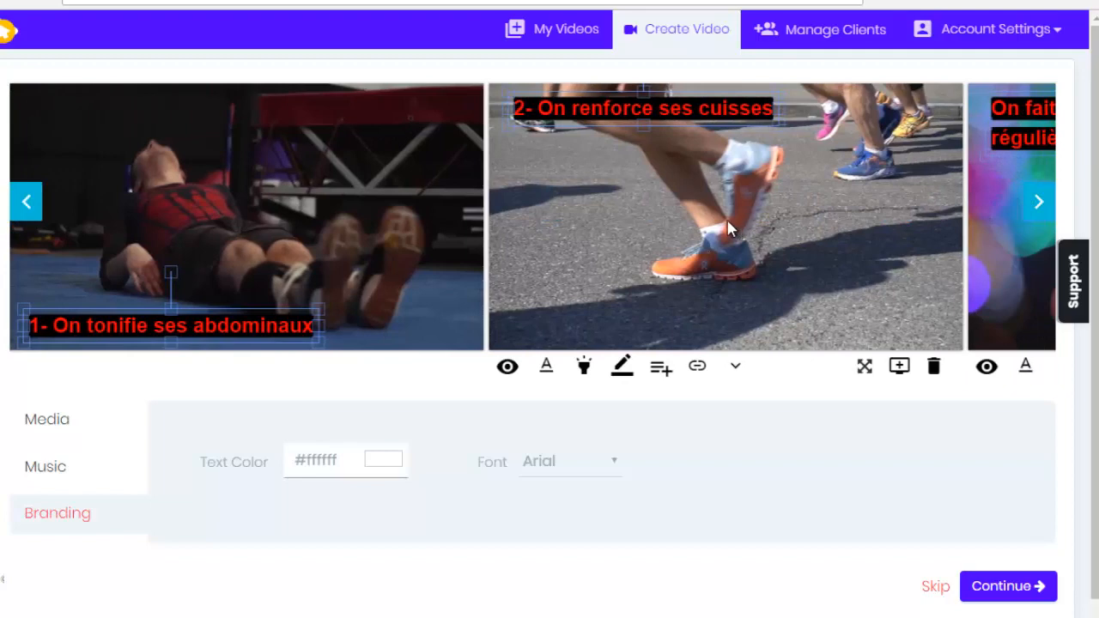
left_click(21, 210)
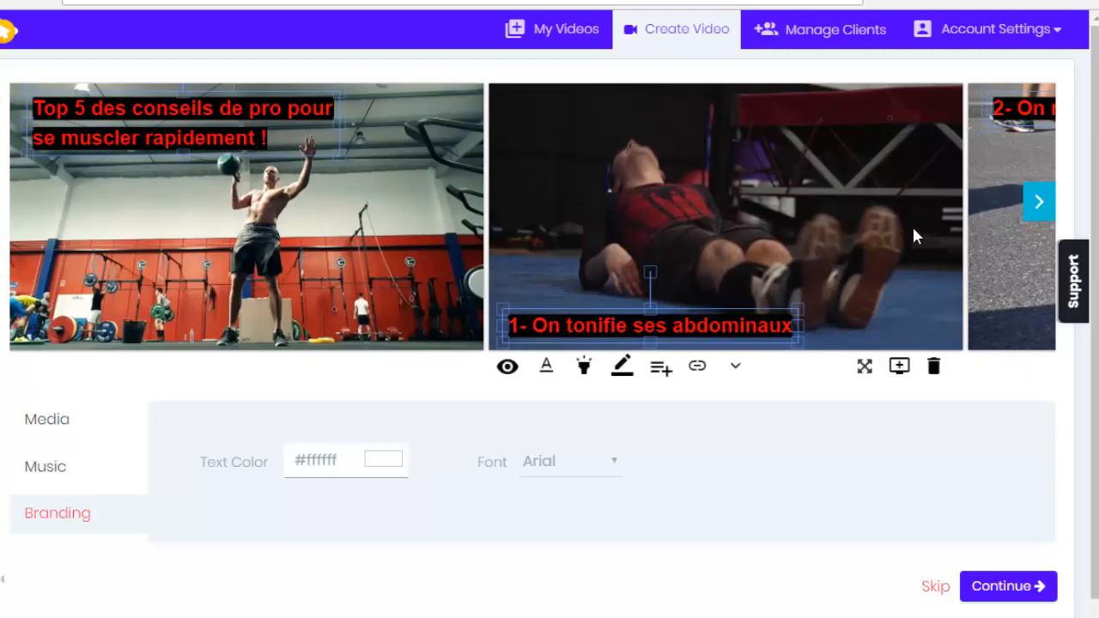
left_click(1036, 204)
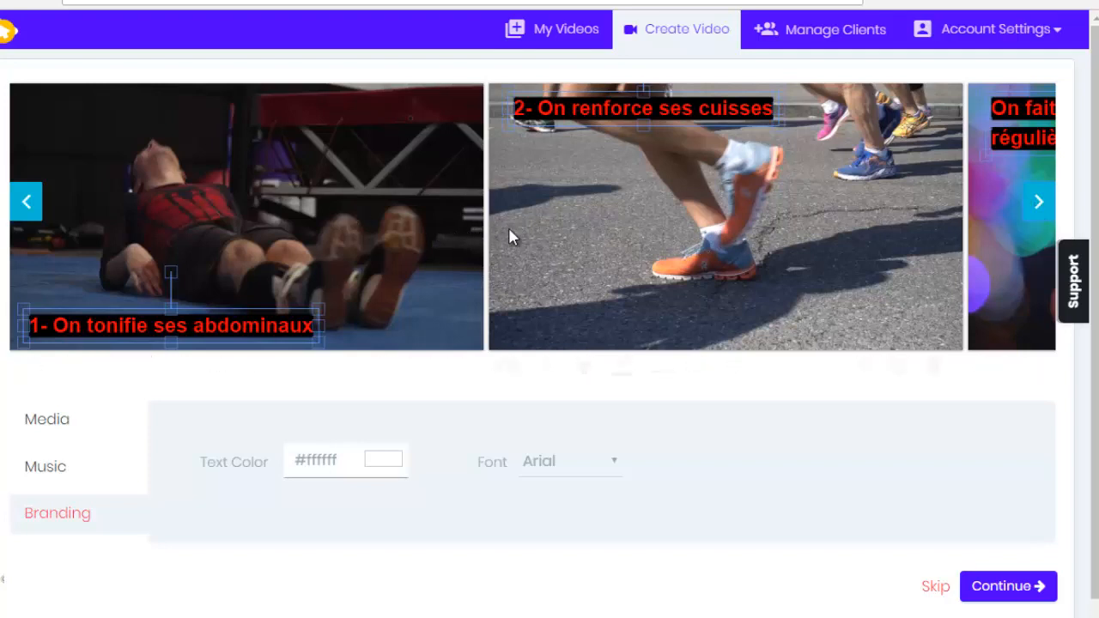
left_click(23, 213)
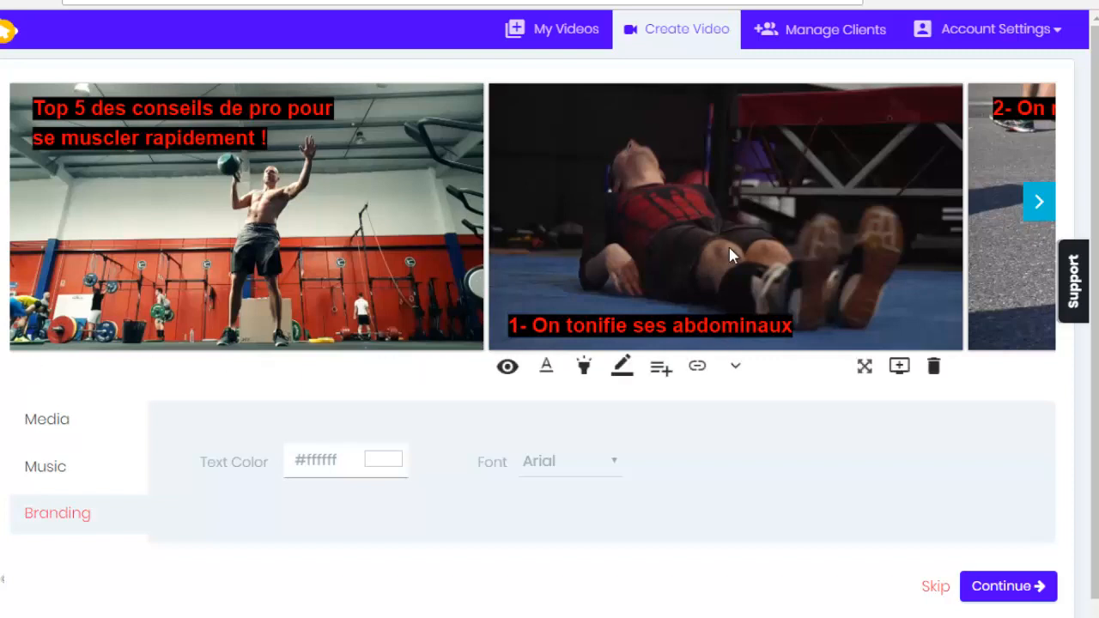
left_click(1038, 200)
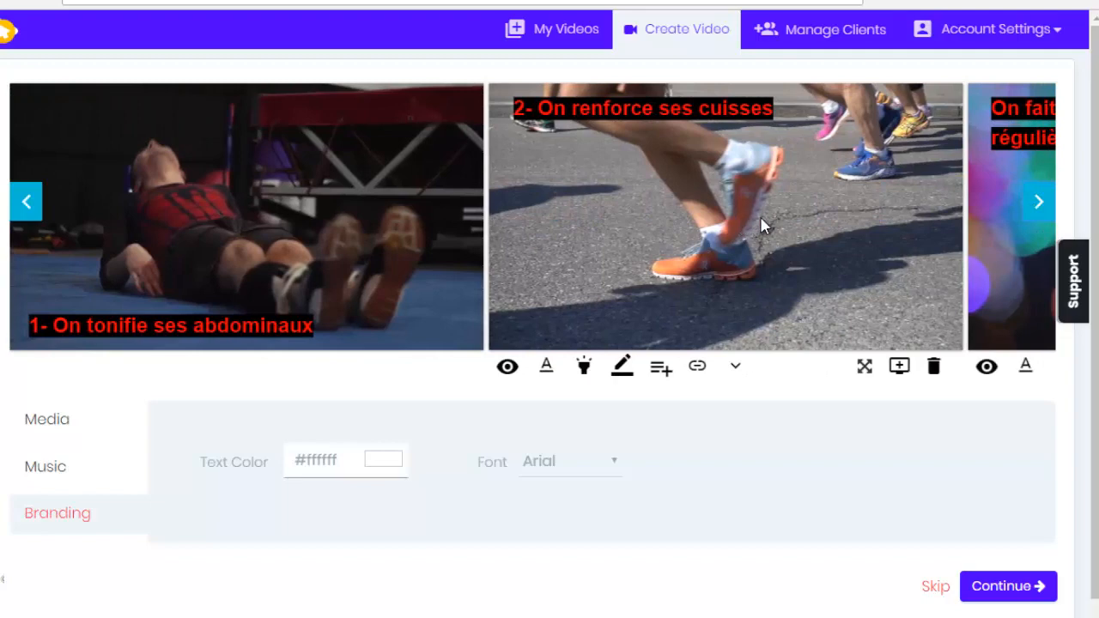